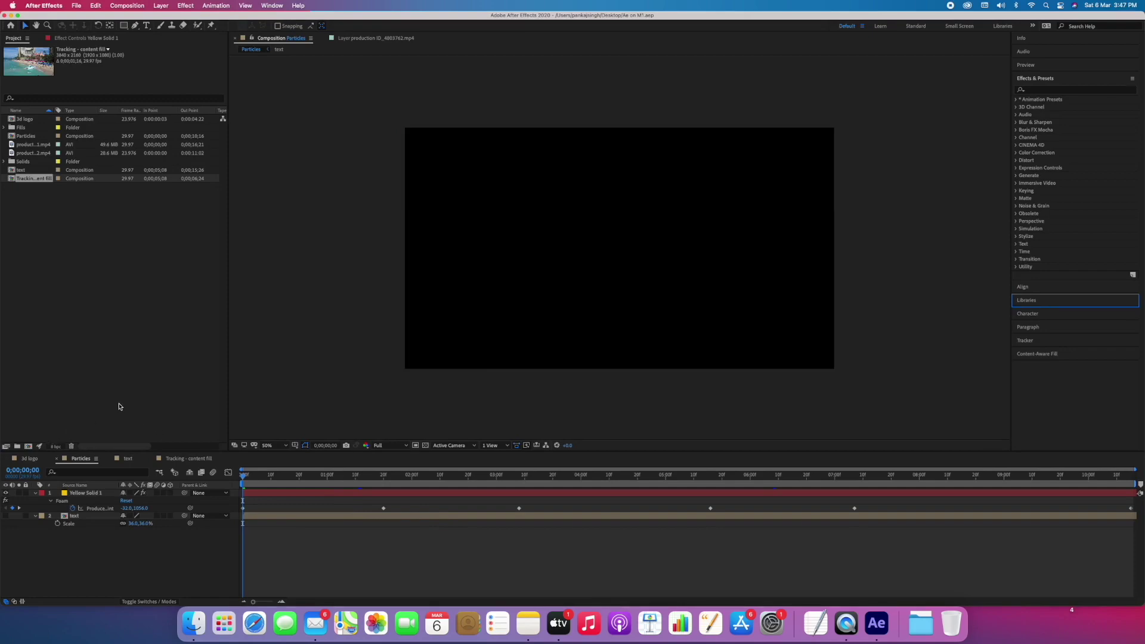
Step: Switch to the 3d logo composition containing the beach pier footage
click(29, 458)
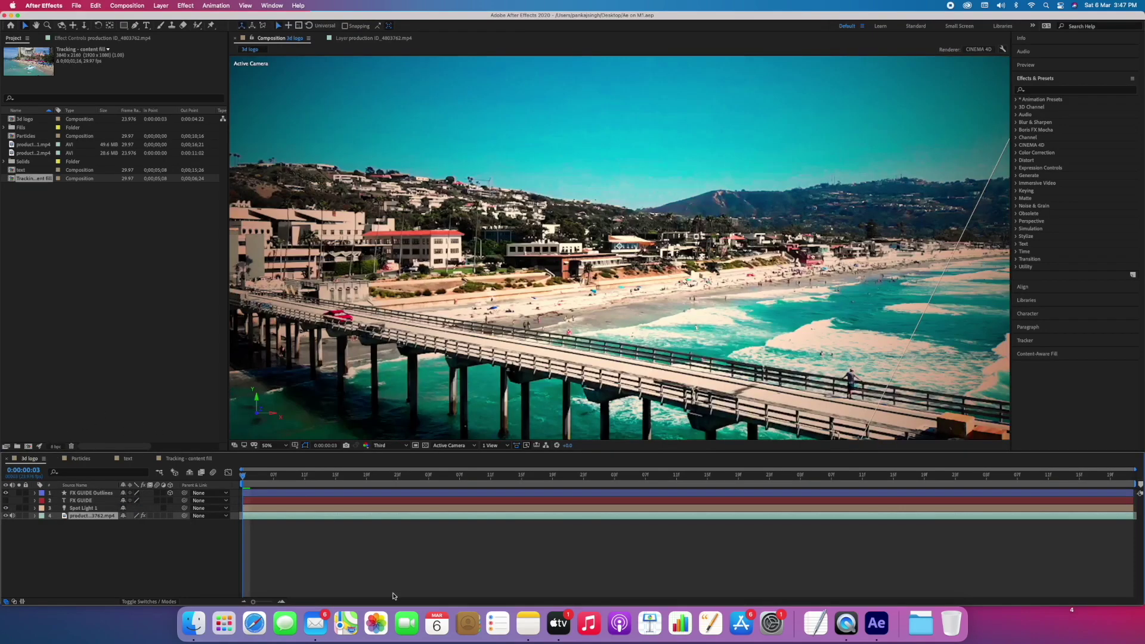
Step: Select the FX GUIDE Outlines, spot light and beach footage layers and view the footage's effects
click(101, 494)
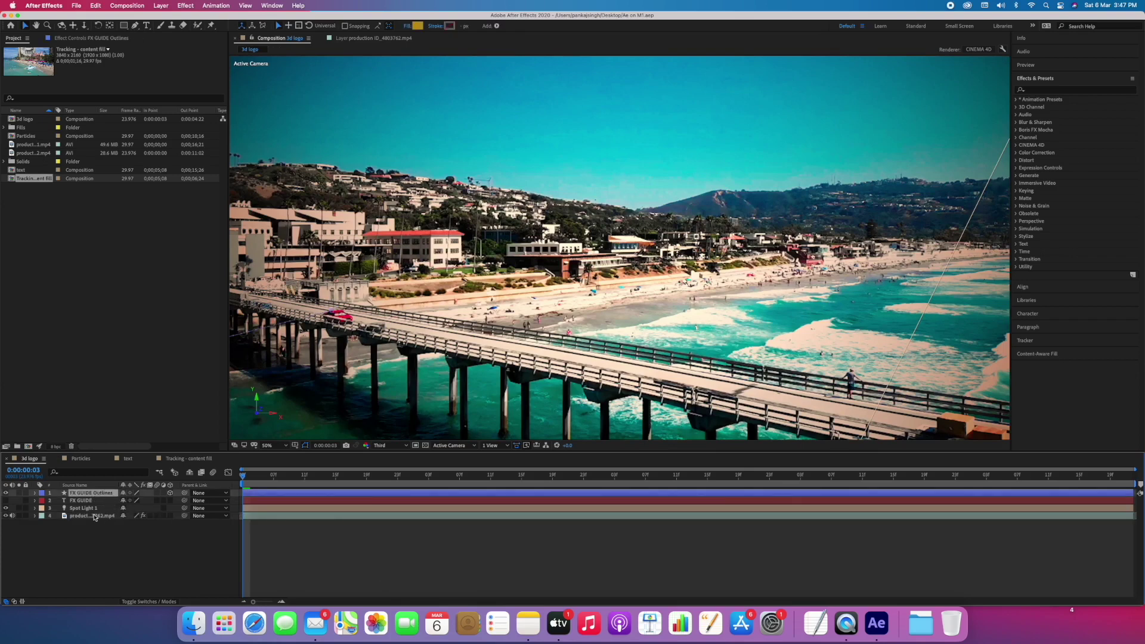
click(88, 508)
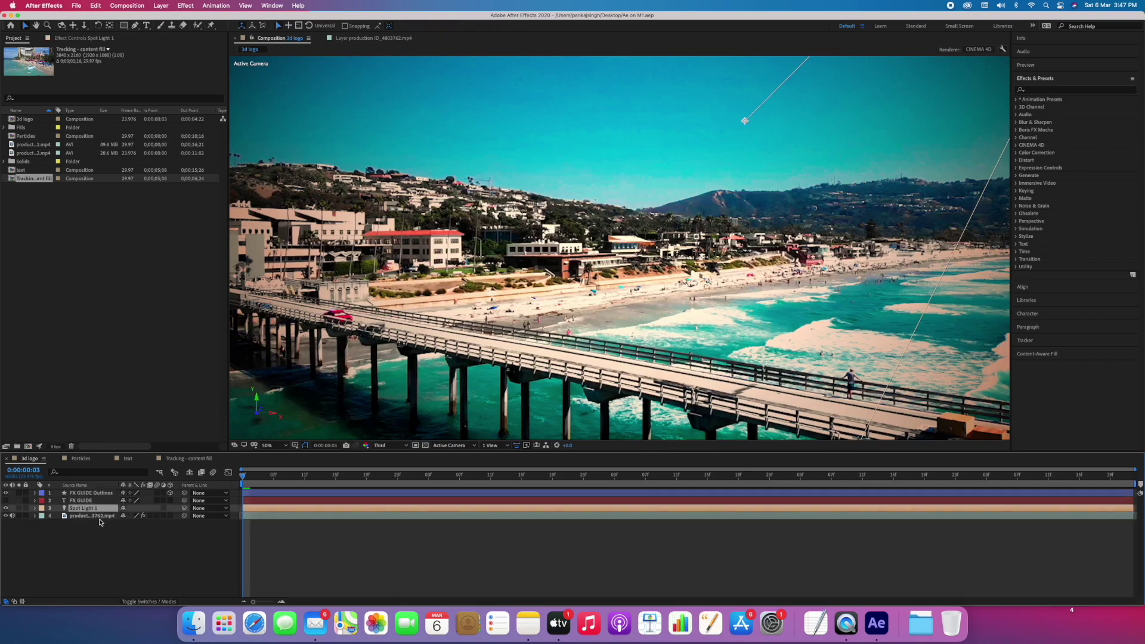
click(92, 516)
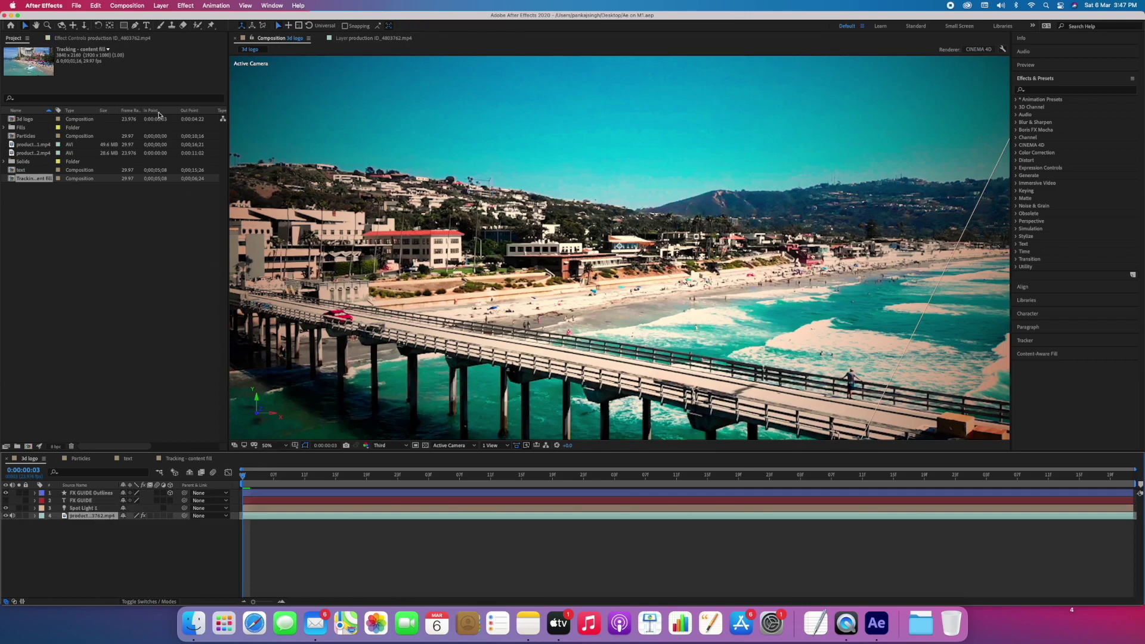
click(97, 39)
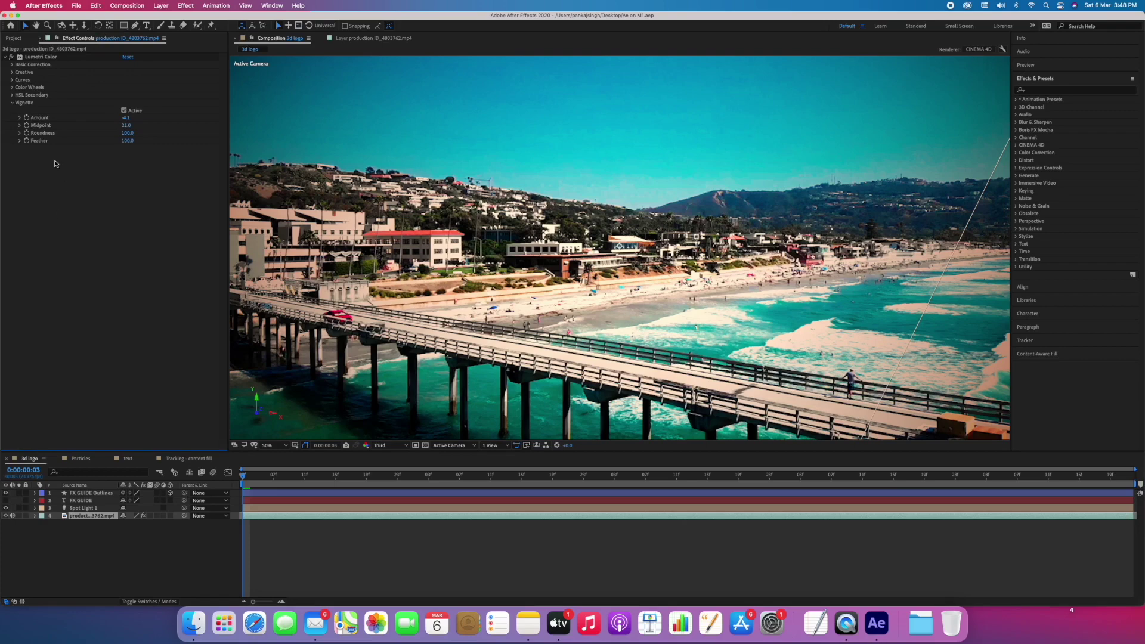
Step: Toggle the footage's Lumetri Color grade off and back on, then deselect the layers
click(10, 58)
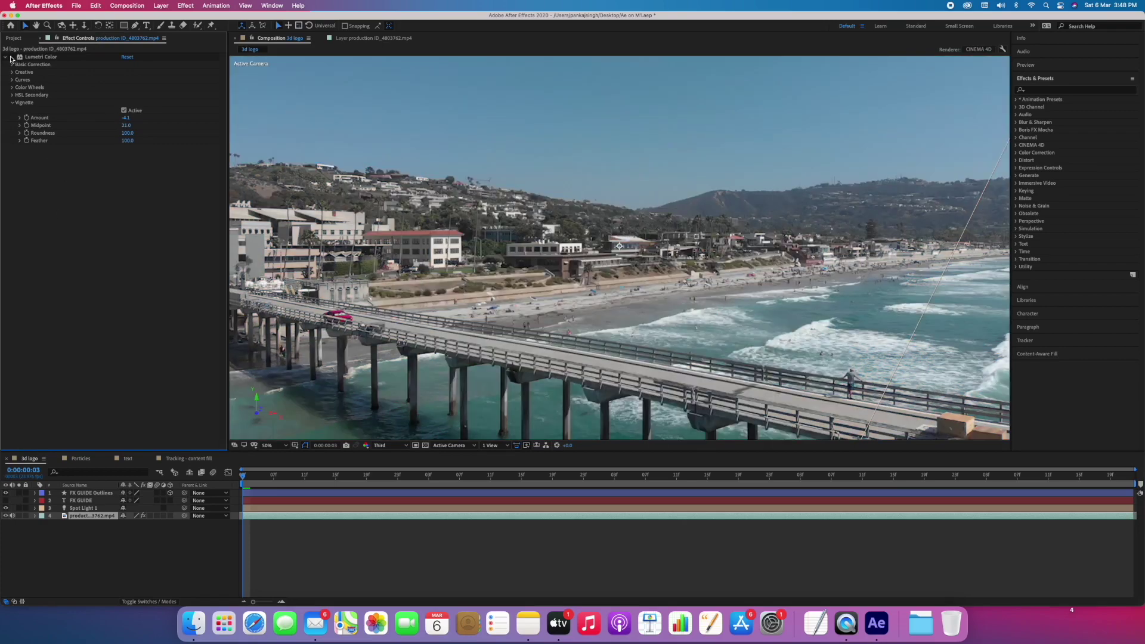
click(11, 58)
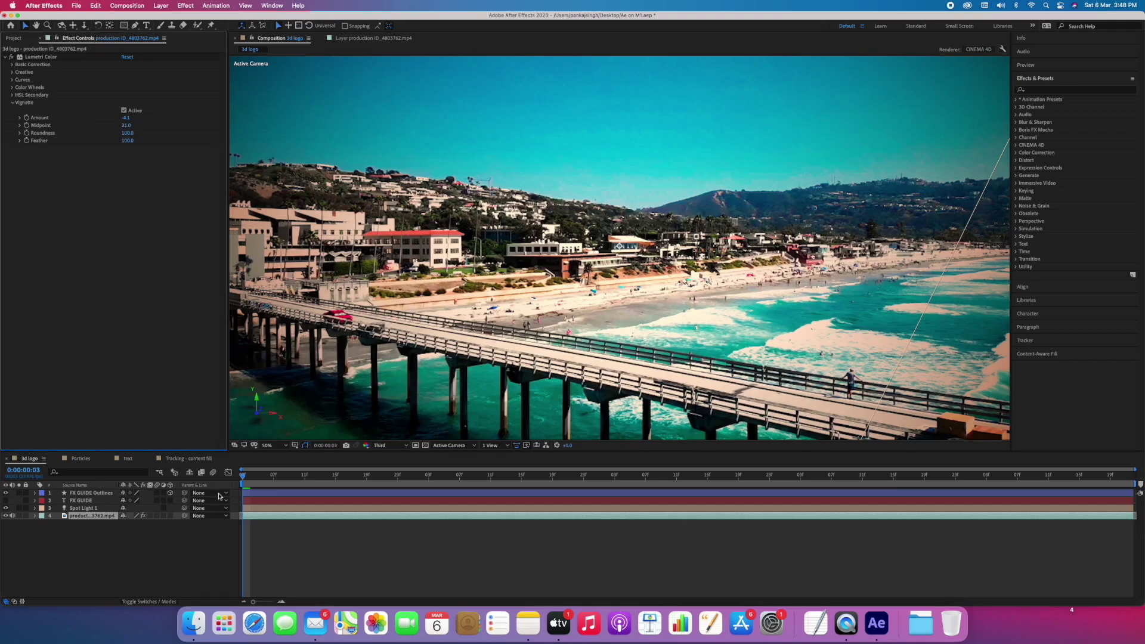
click(93, 509)
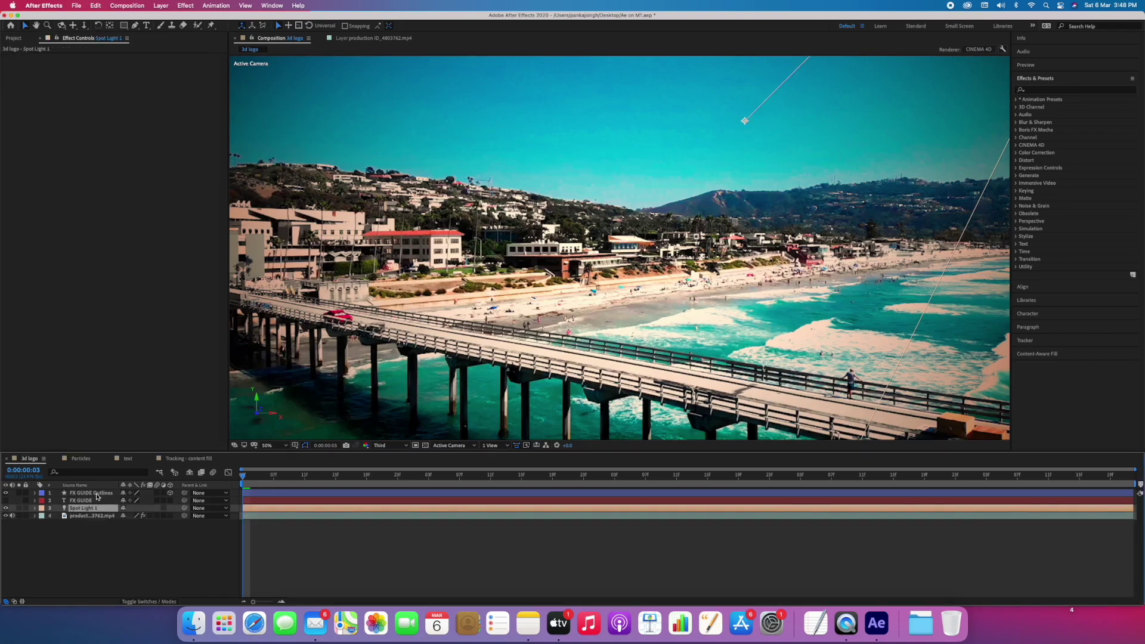
click(97, 494)
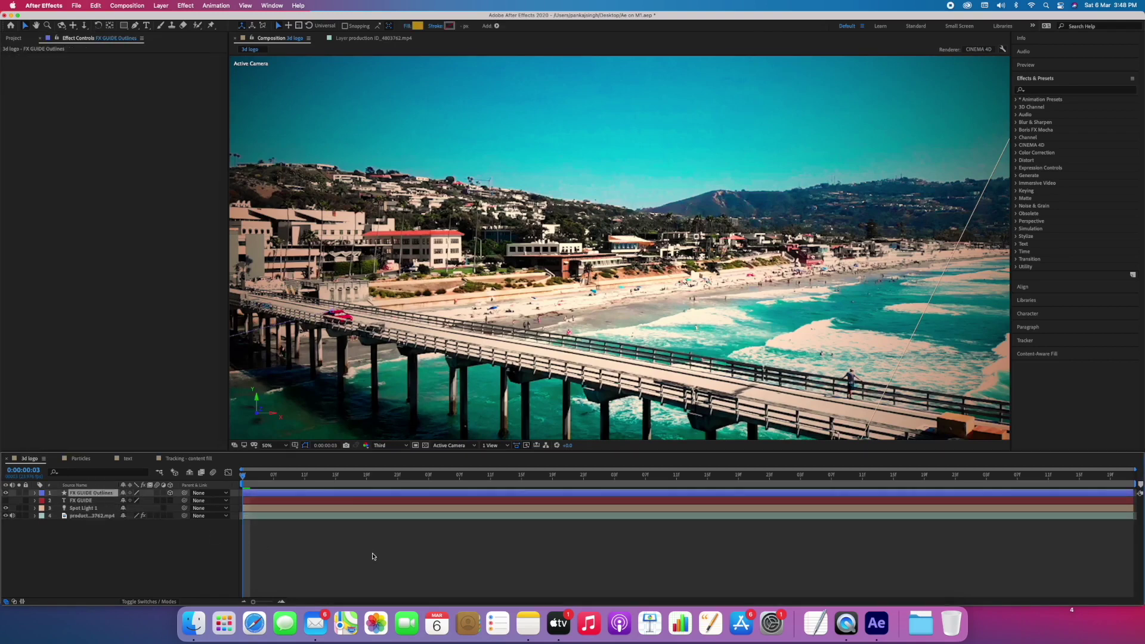
click(374, 544)
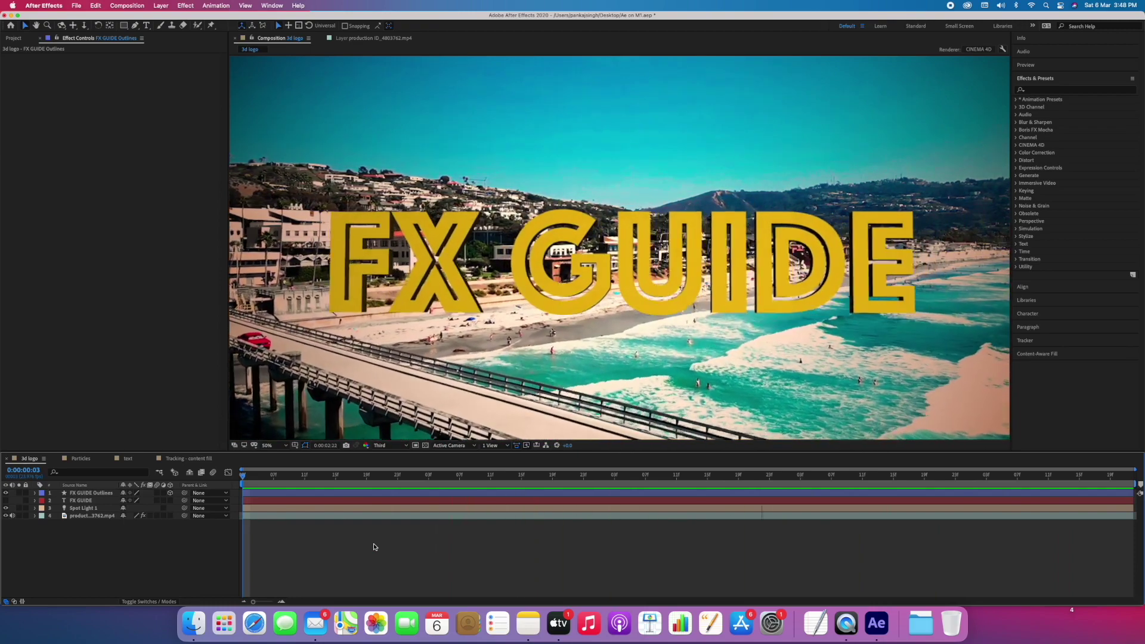
Step: Stop the 3d logo preview after watching the FX GUIDE title over the beach
key(space)
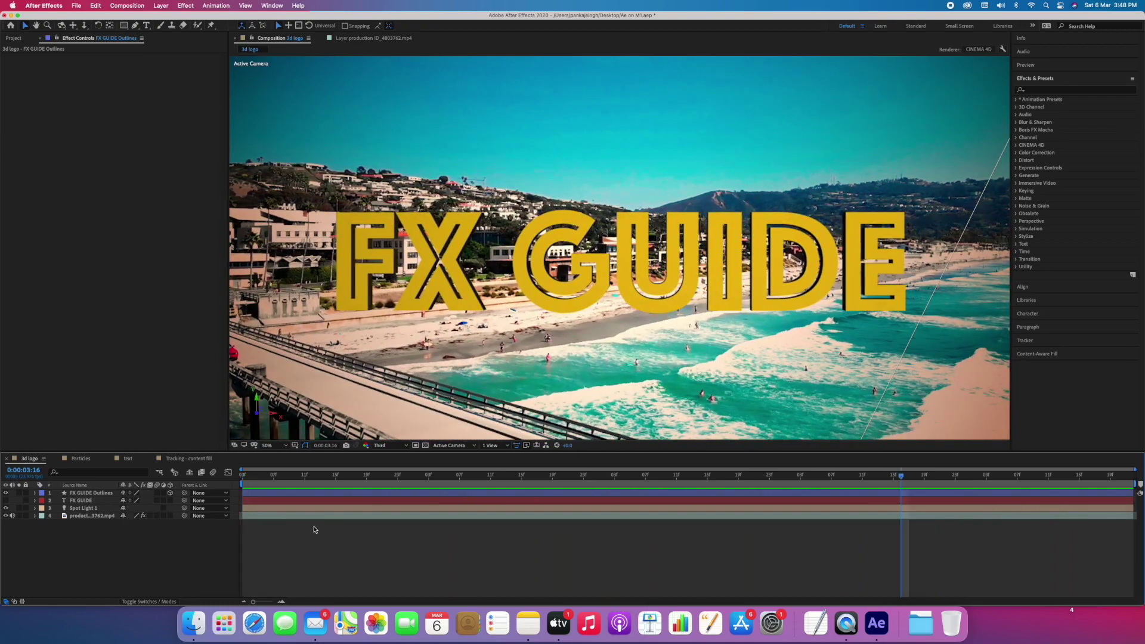
Step: Preview the Particles bubbles, check the text composition's settings without changes, and return to Particles
click(81, 459)
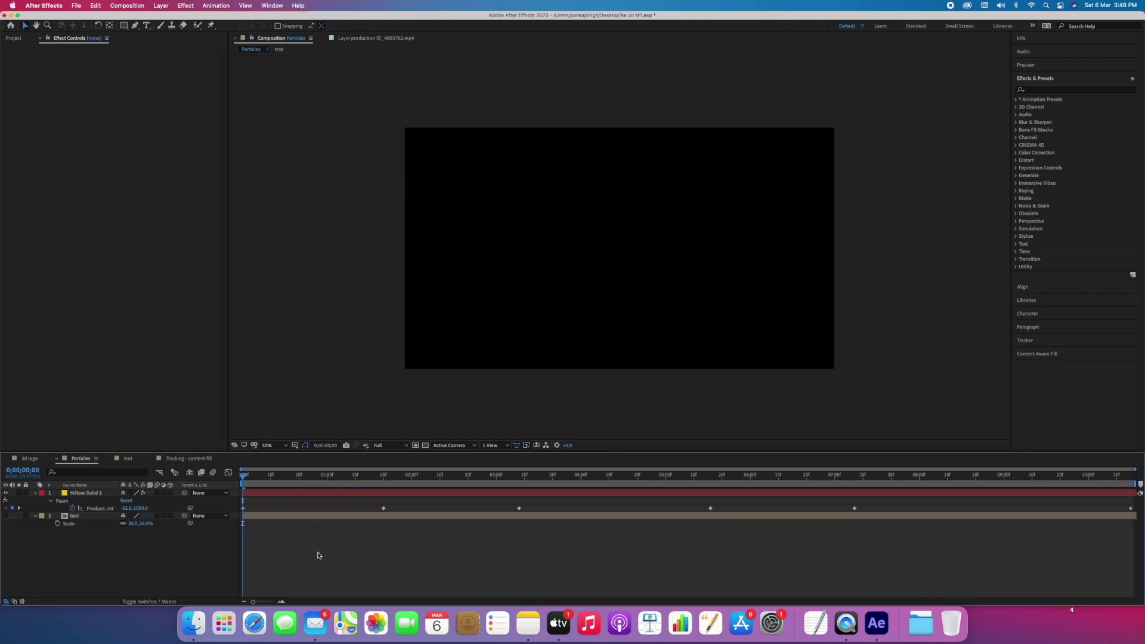
key(space)
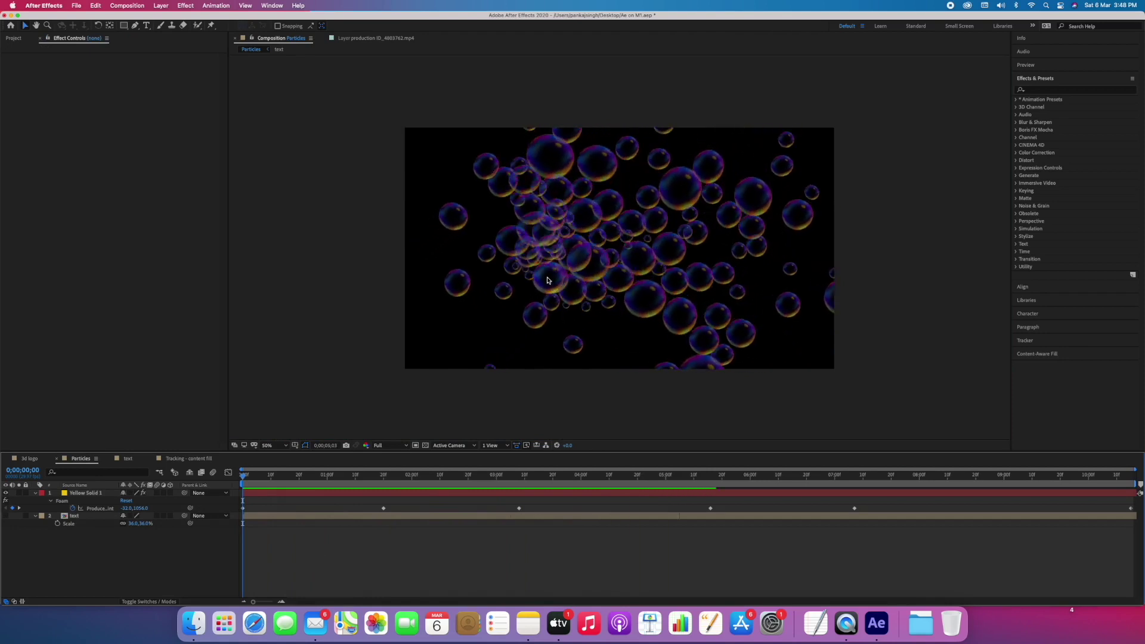
click(128, 458)
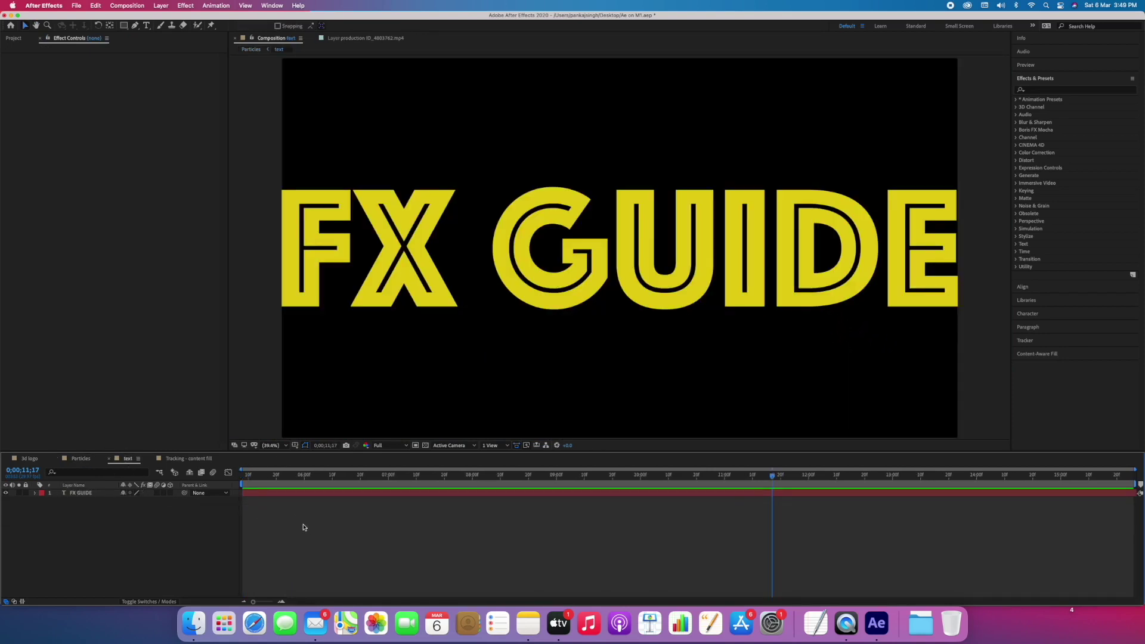
key(super+k)
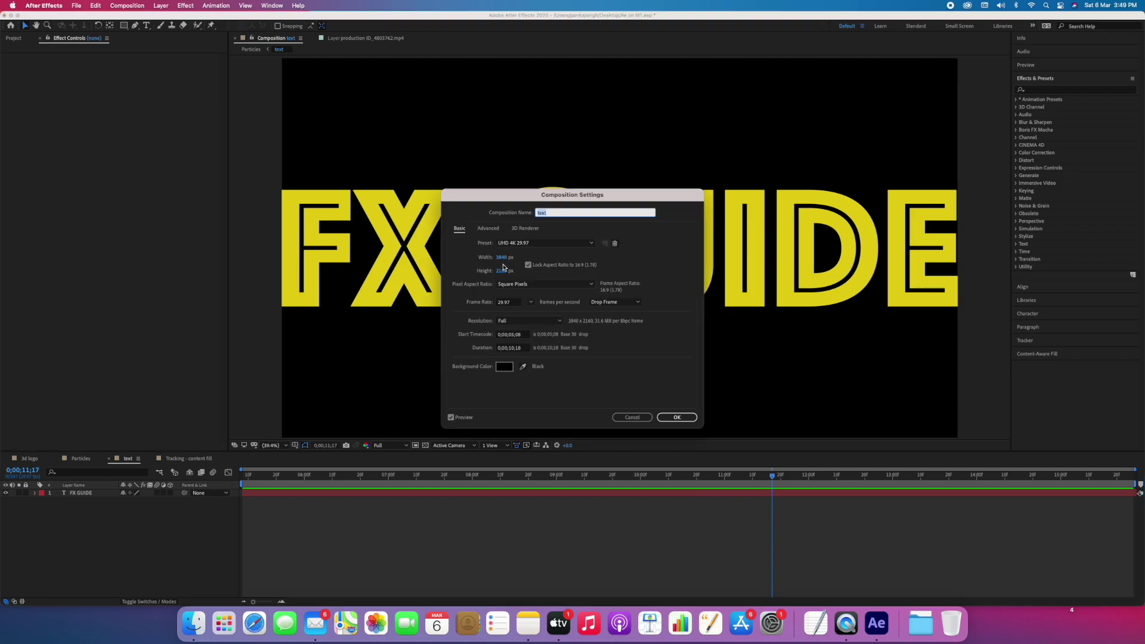
click(632, 417)
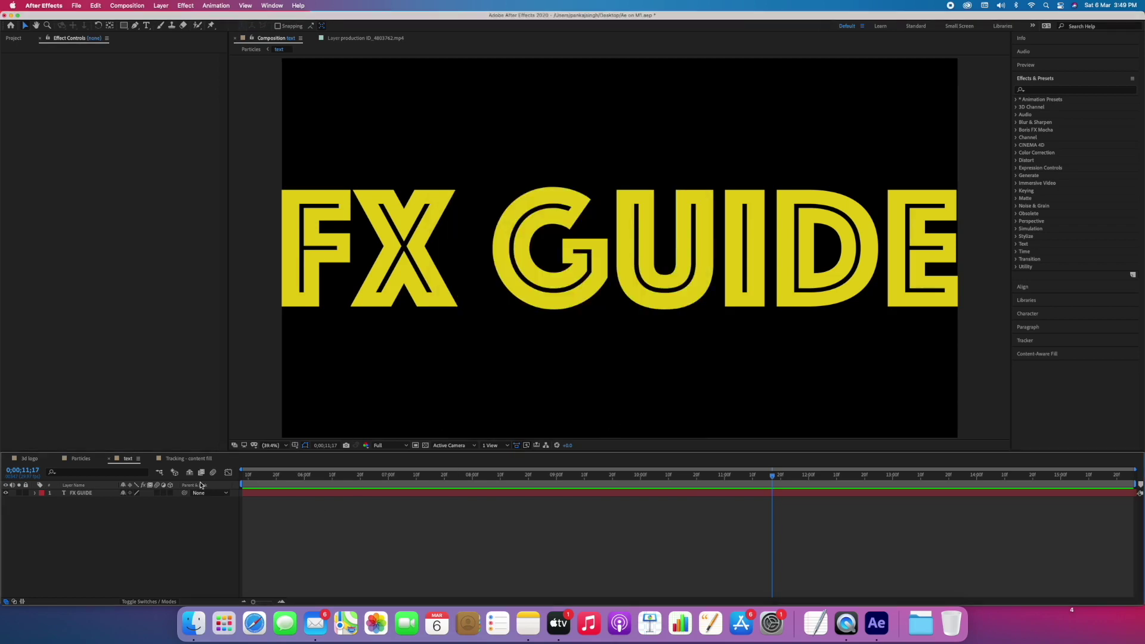
click(80, 458)
Step: Set Foam's Bubble Texture to User Defined and raise bubble Size to 1.400
click(153, 210)
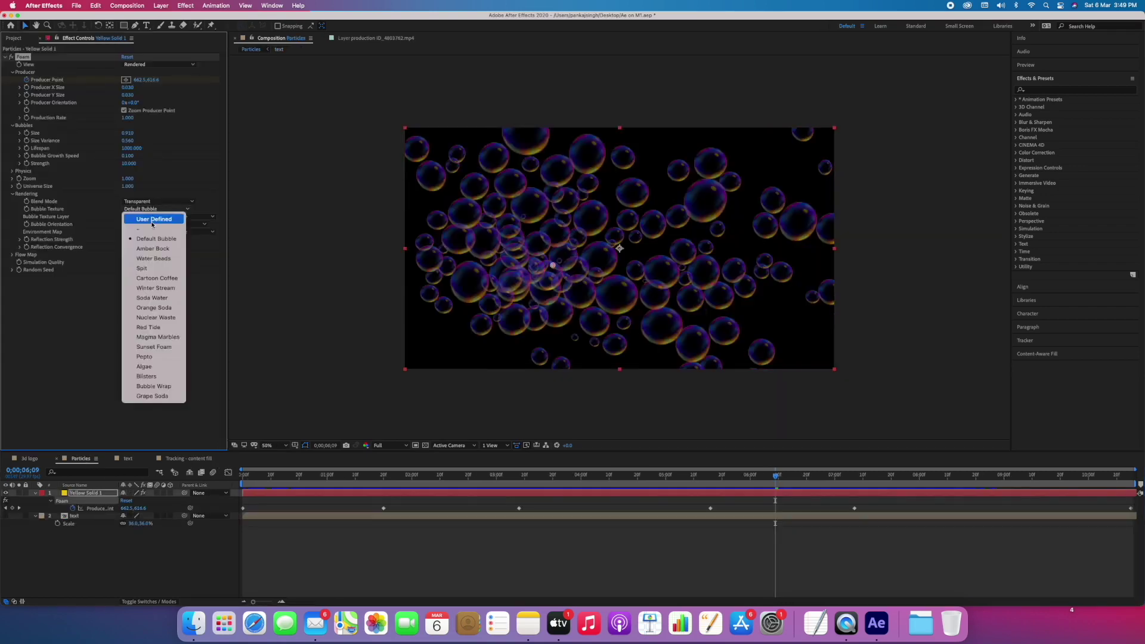
click(152, 222)
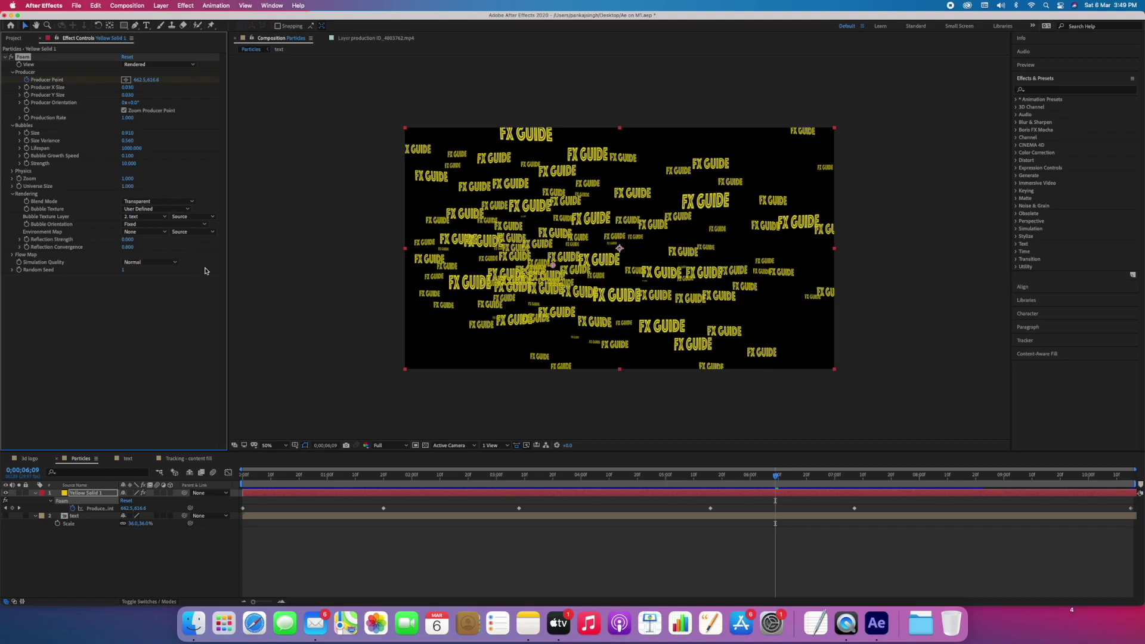
drag(126, 133, 99, 129)
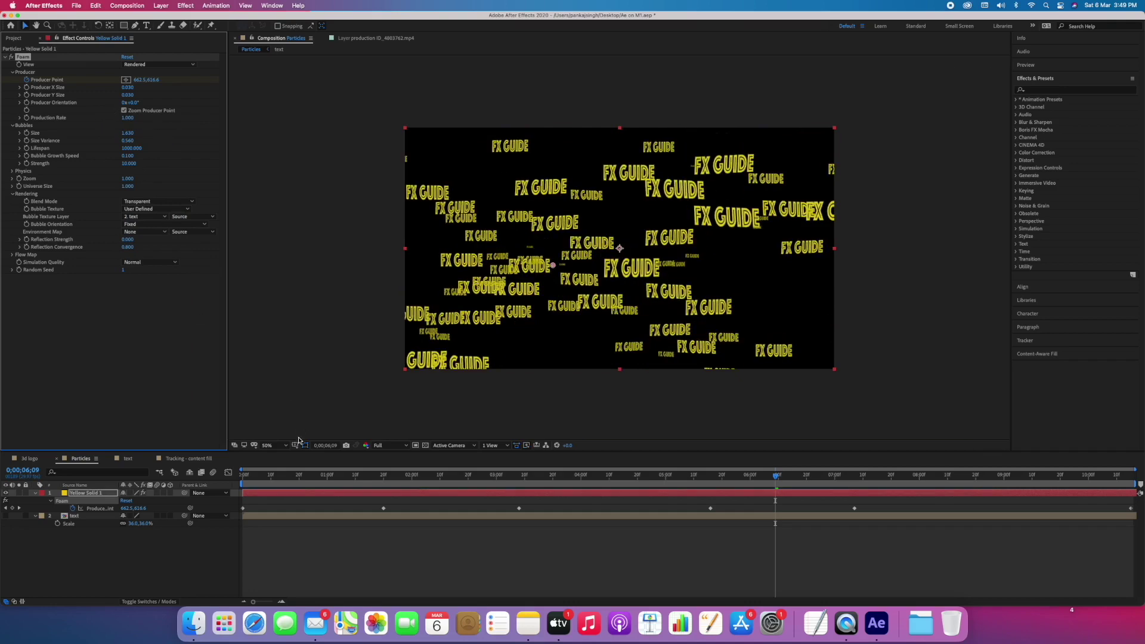
key(Home)
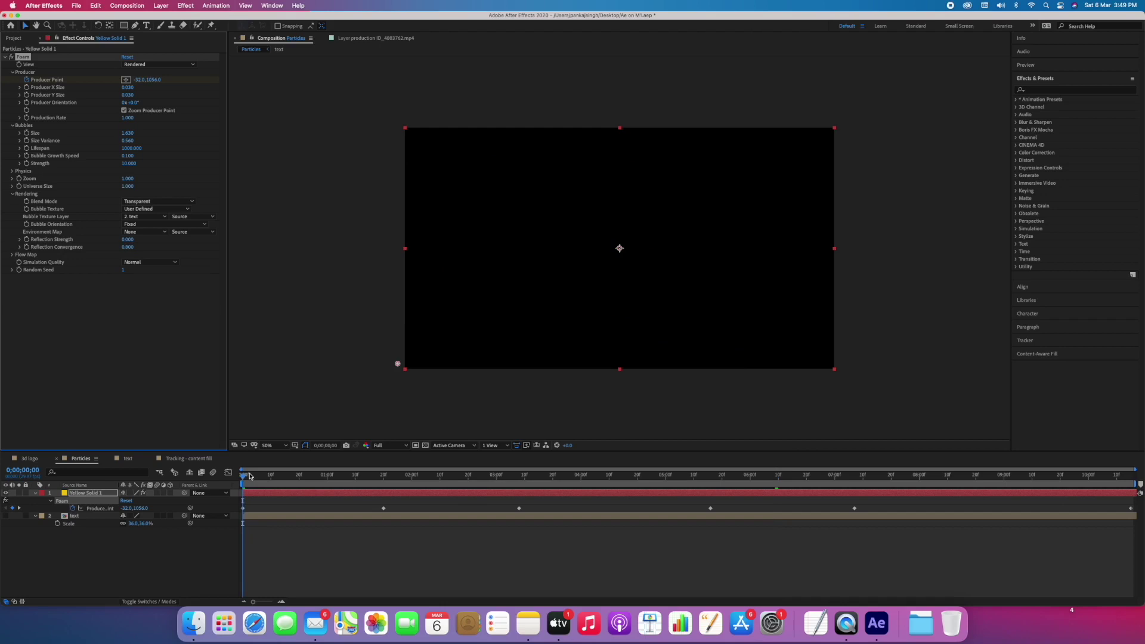
Step: Preview the enlarged FX GUIDE particles, then switch to the Tracking - content fill composition
key(space)
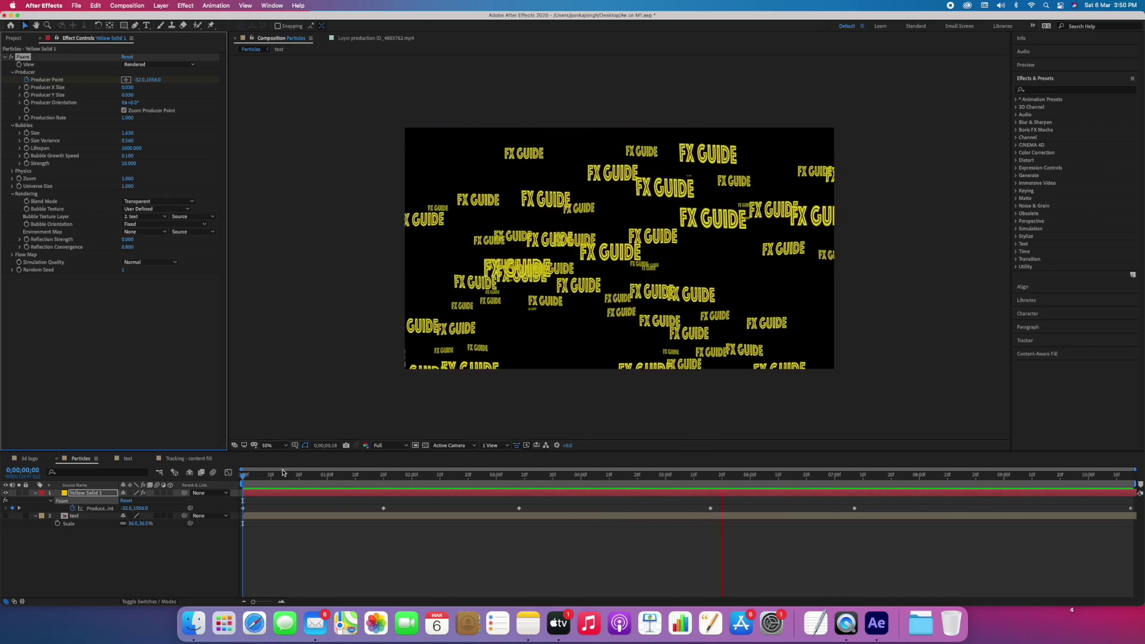
key(space)
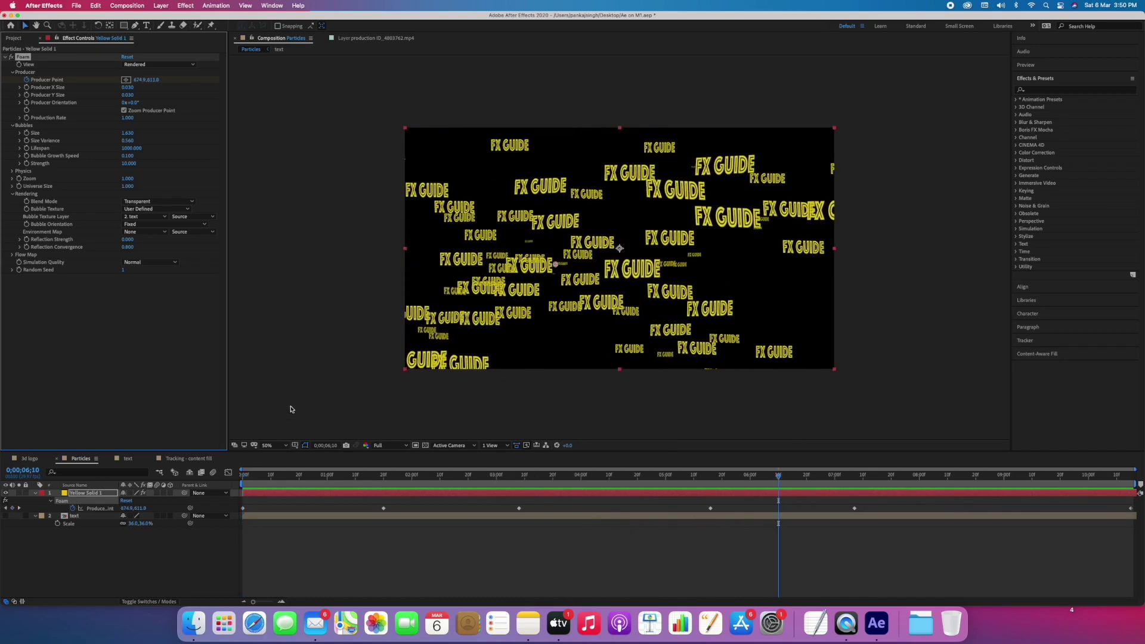
click(186, 458)
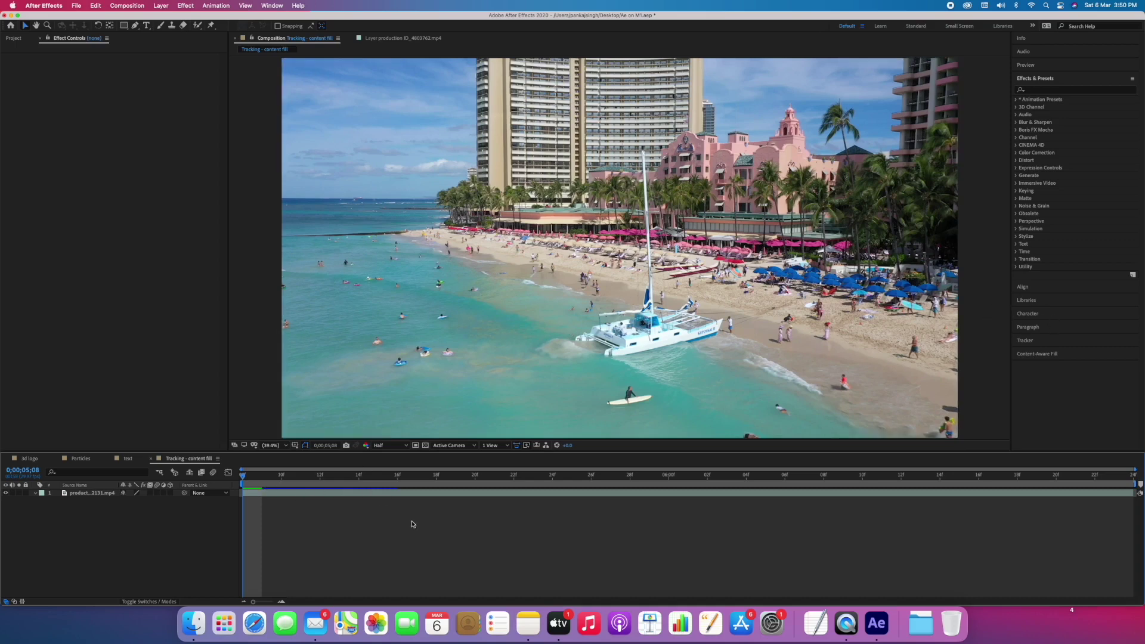
key(space)
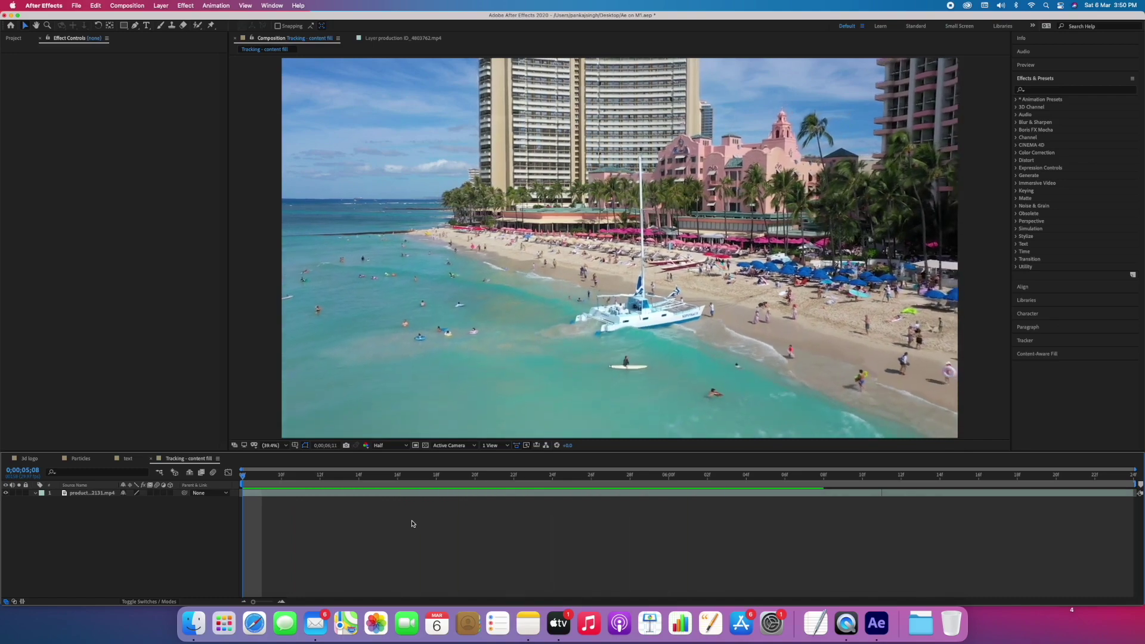
key(super+k)
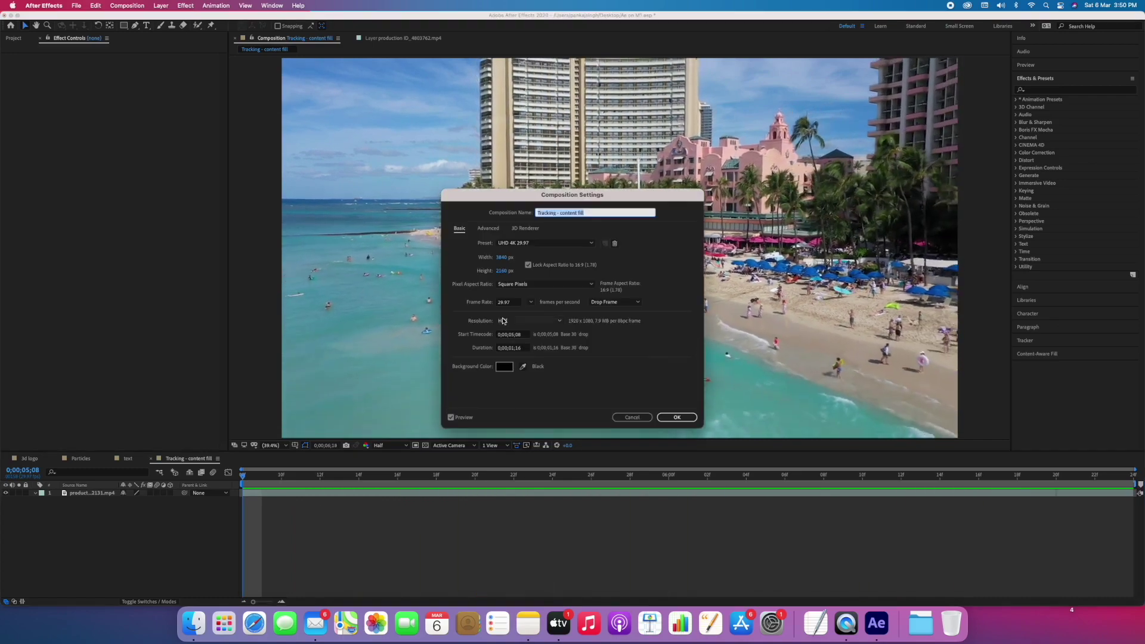
click(677, 417)
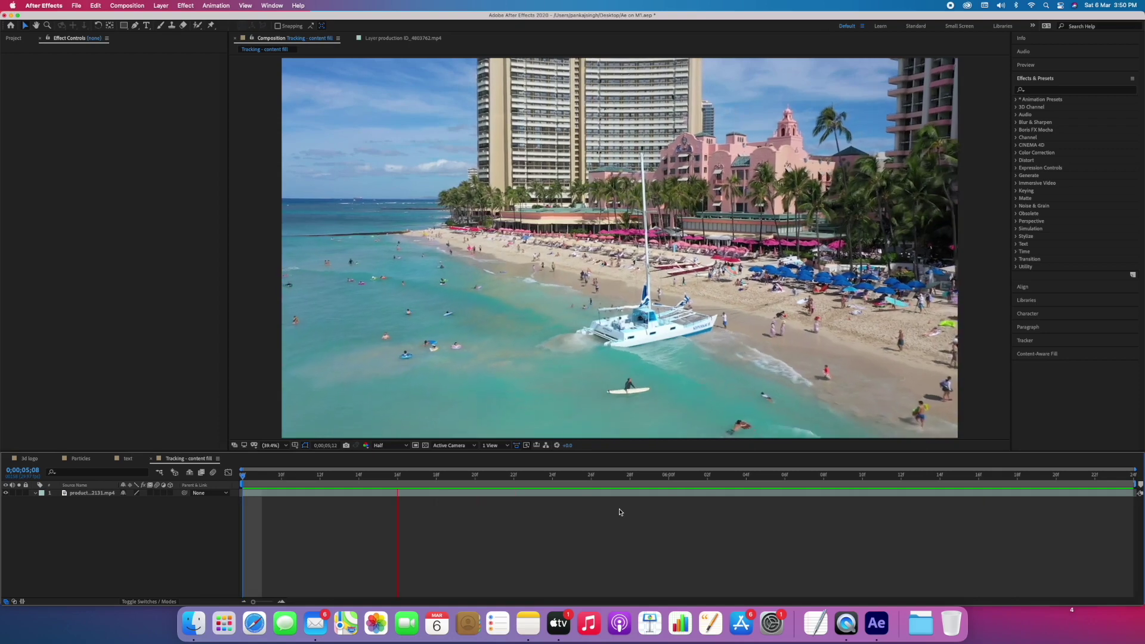
click(89, 494)
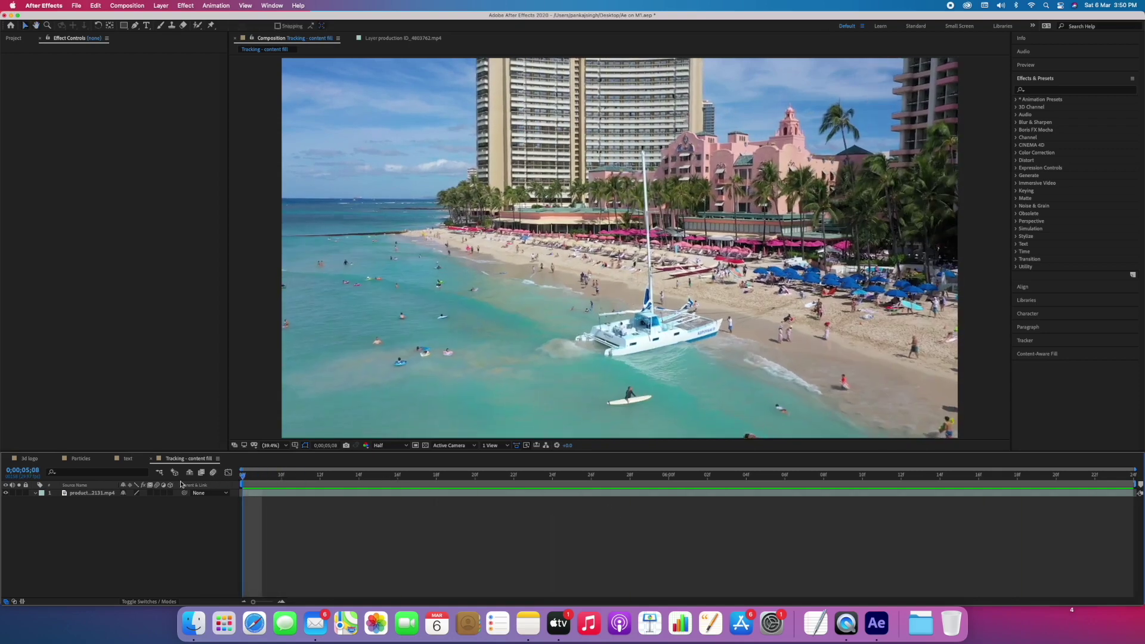
Step: Apply Boris FX Mocha AE to the footage at proxy resolution and dismiss the thank-you dialog
click(196, 7)
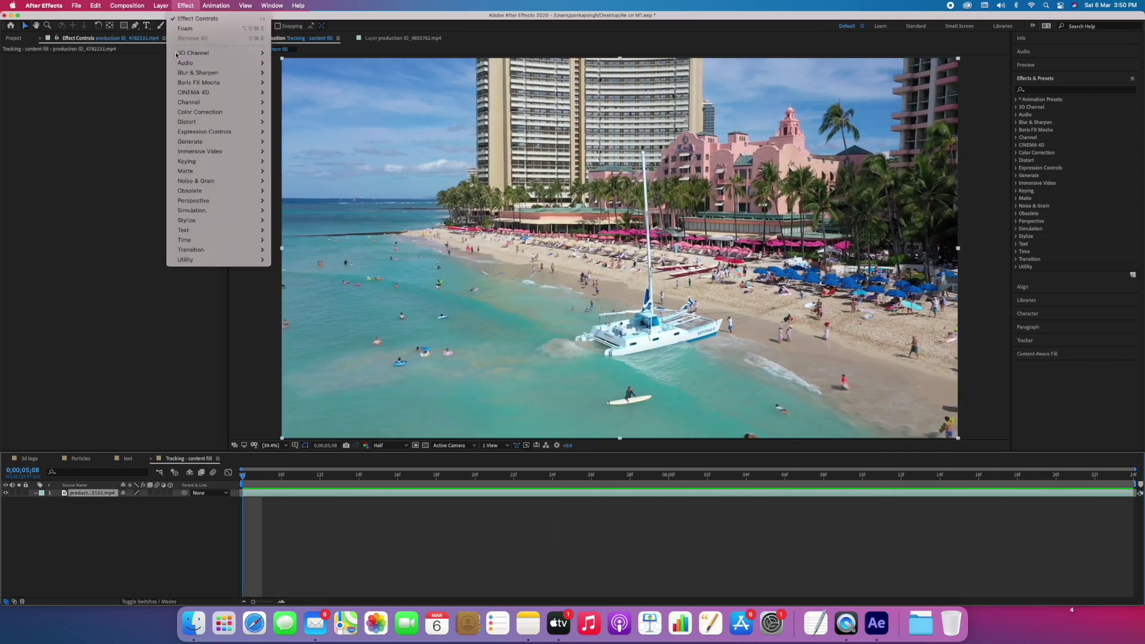
mouse_move(235, 84)
click(289, 83)
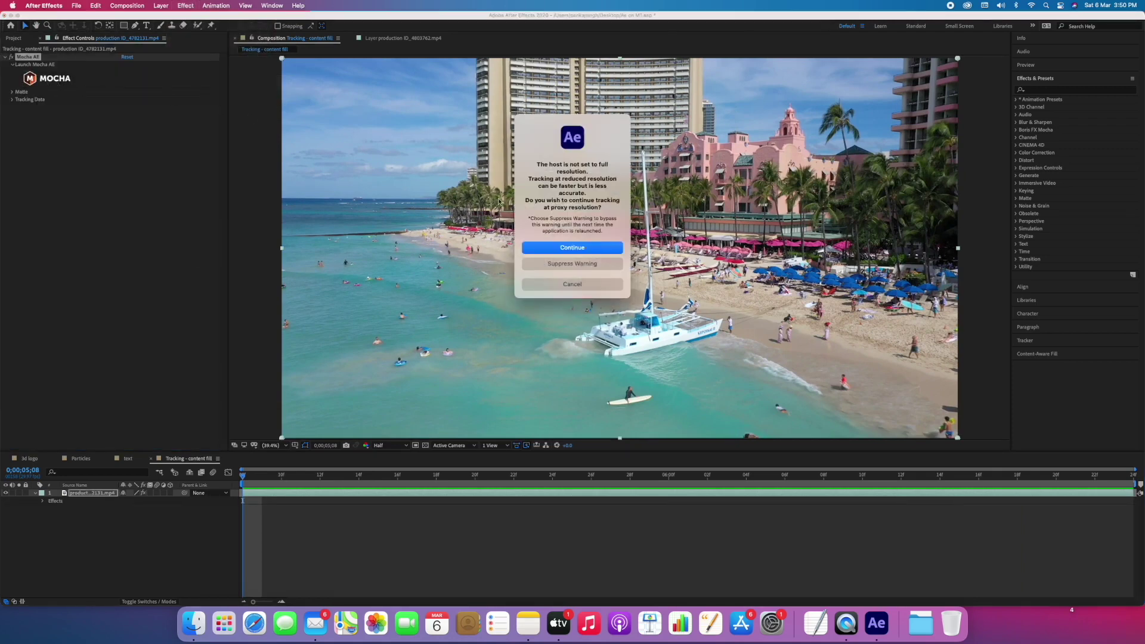
click(600, 249)
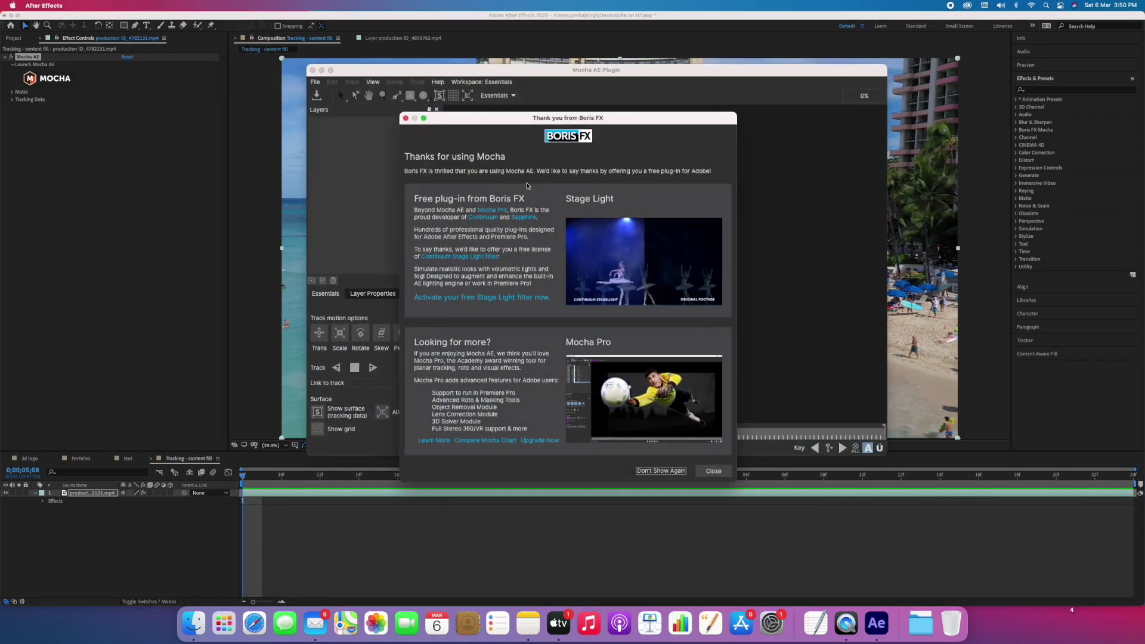
click(713, 471)
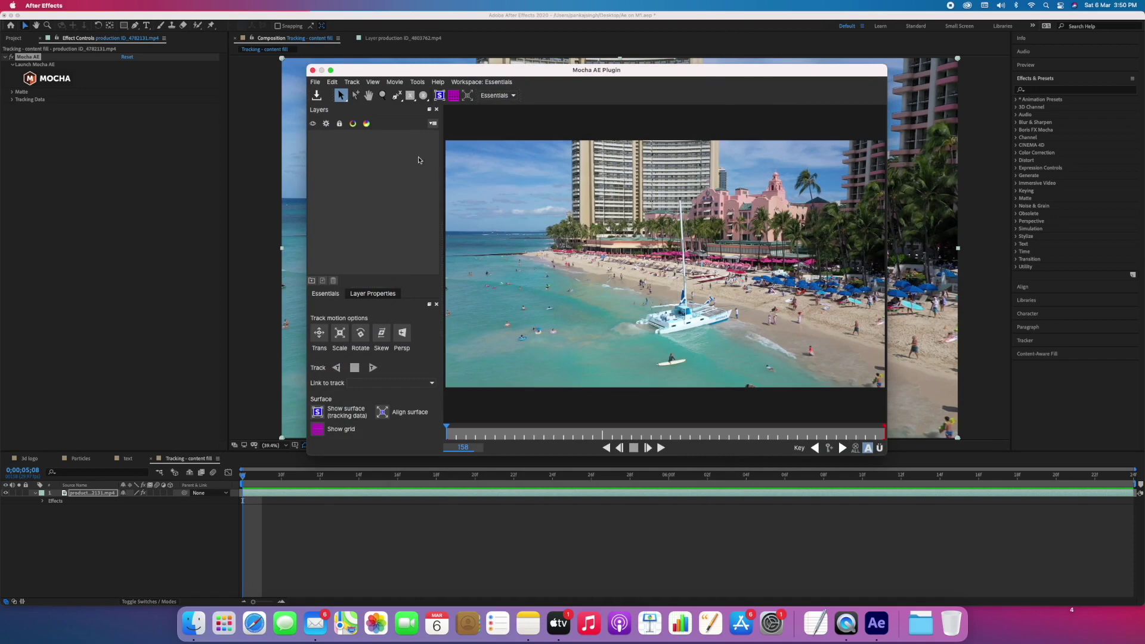
click(383, 98)
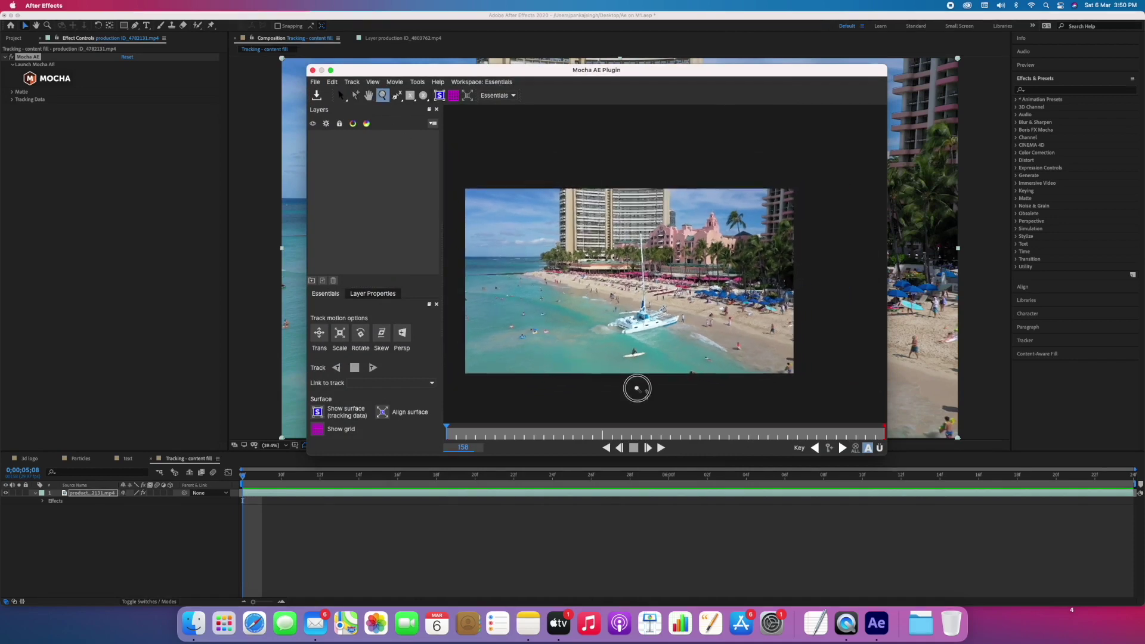
Step: Zoom in on the shoreline swimmers and start an X-spline outline along their top edge
click(532, 339)
click(529, 340)
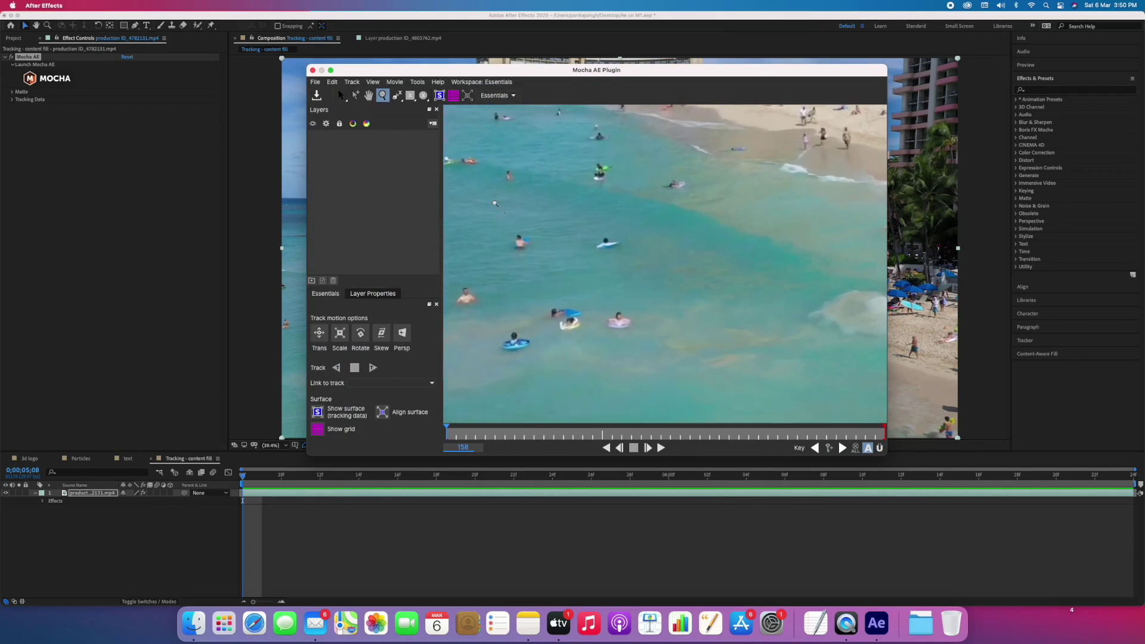
click(397, 96)
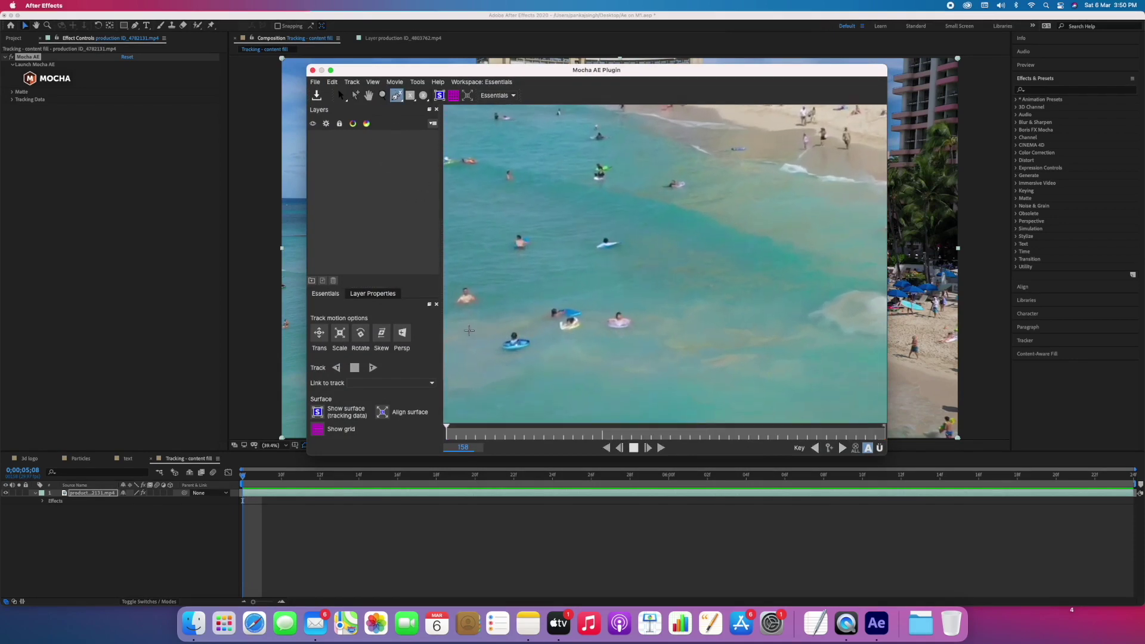
click(495, 347)
click(515, 322)
click(546, 305)
click(587, 300)
Step: Continue the outline around the right swimmers and lower edge, closing the shape
click(646, 313)
click(640, 335)
click(631, 338)
click(601, 335)
click(575, 337)
click(545, 352)
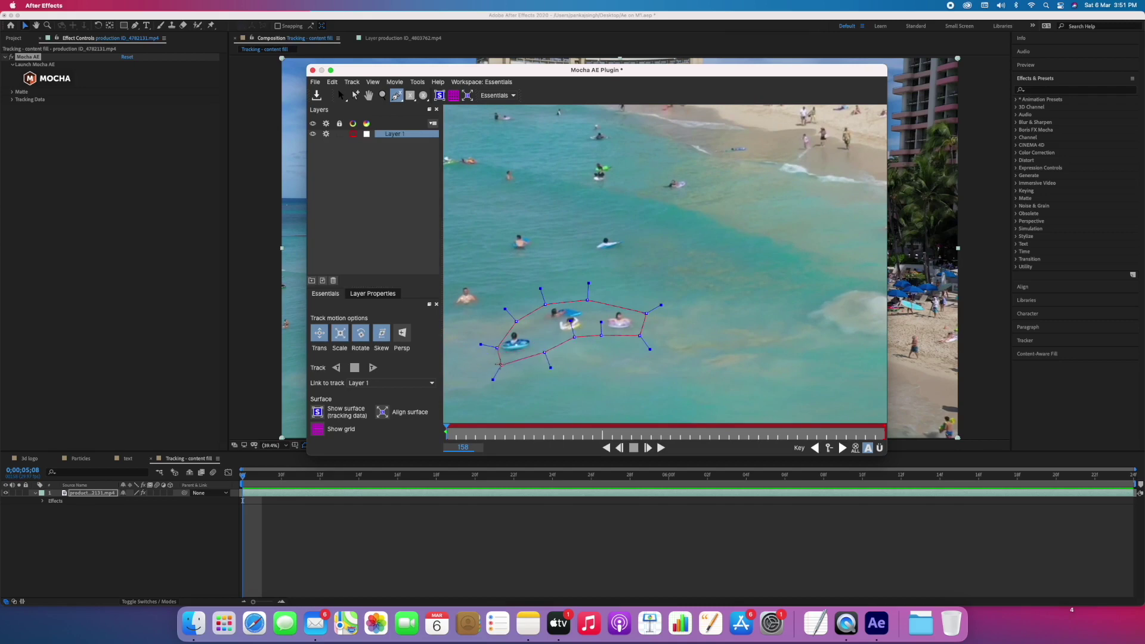
click(510, 363)
click(496, 349)
drag(498, 349, 504, 374)
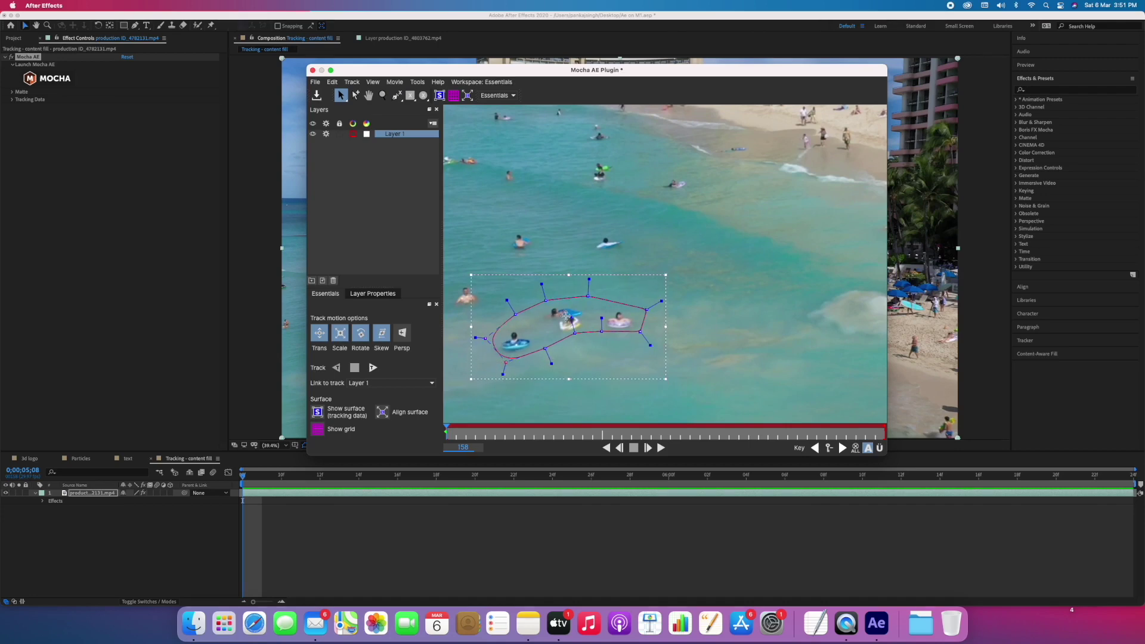
Step: Refine the swimmers' outline by dragging four spline points into place
drag(640, 332, 575, 337)
drag(503, 361, 505, 368)
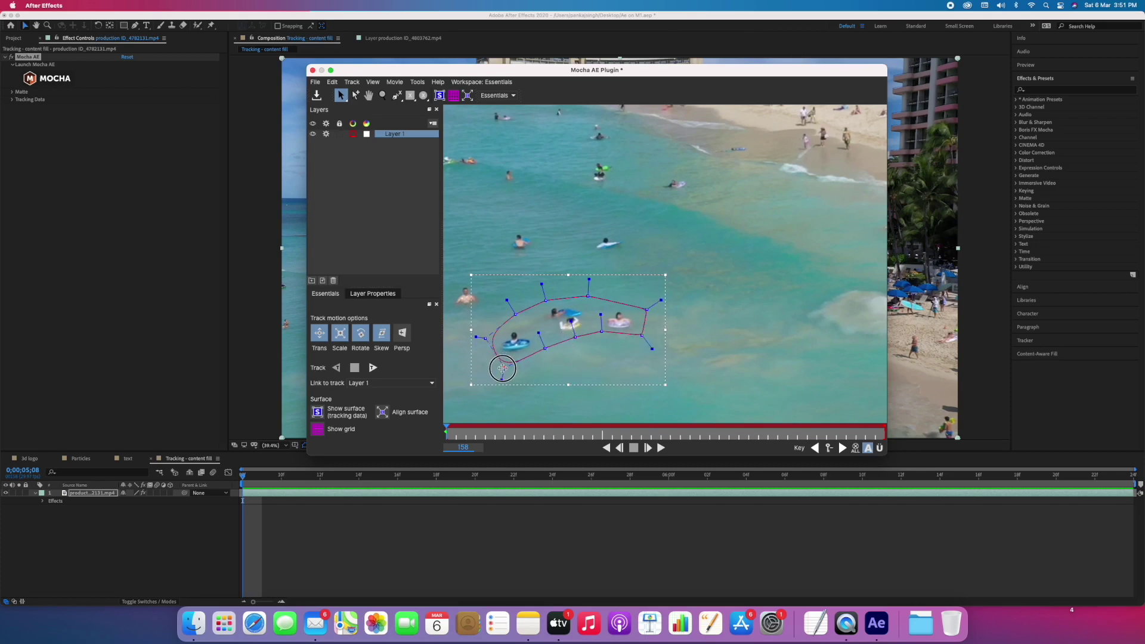
drag(602, 334, 601, 339)
drag(661, 301, 657, 302)
Step: Zoom out, enable Perspective motion, and track Layer 1 forward to frame 203
click(383, 95)
drag(614, 301, 595, 335)
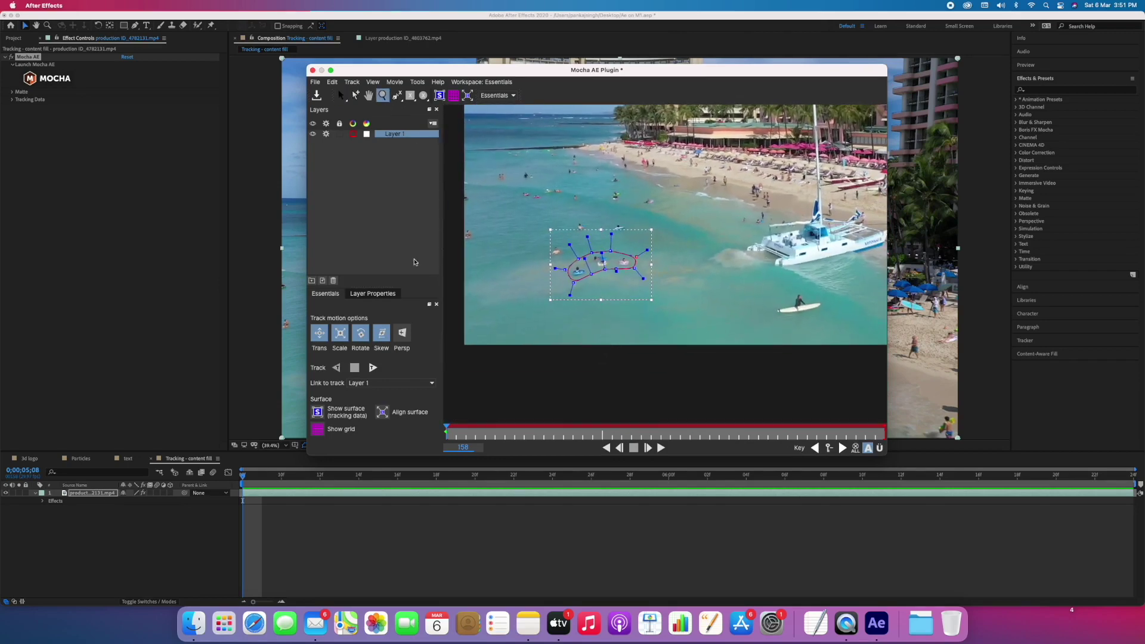
click(403, 336)
click(372, 367)
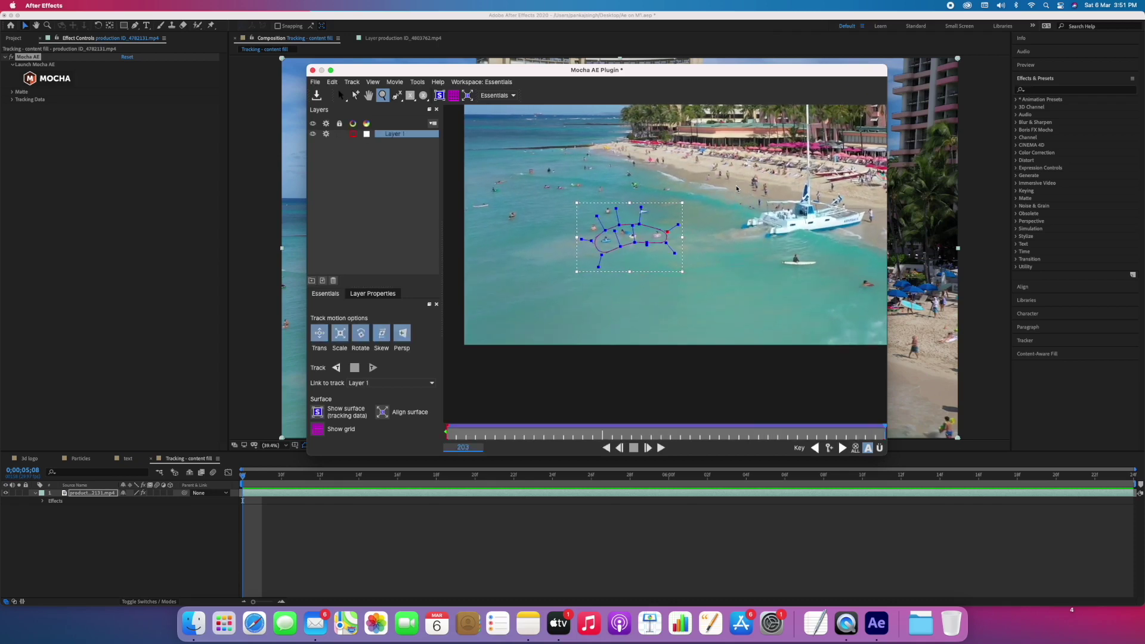
click(438, 81)
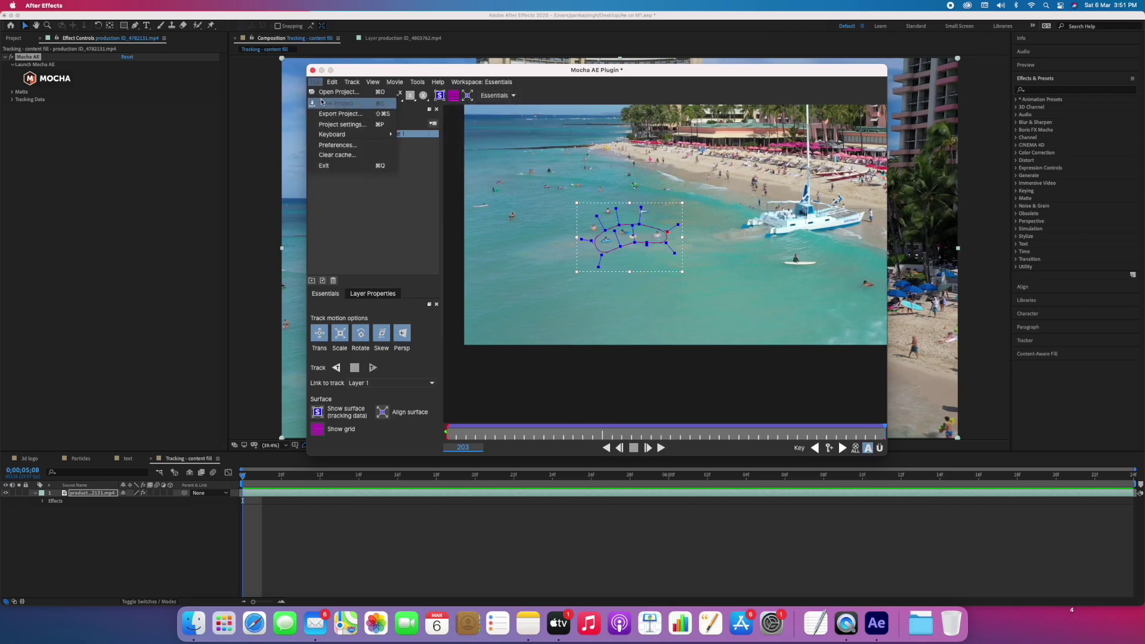
Step: Save and close Mocha, then create track data from the Tracking Data settings
click(399, 122)
click(313, 69)
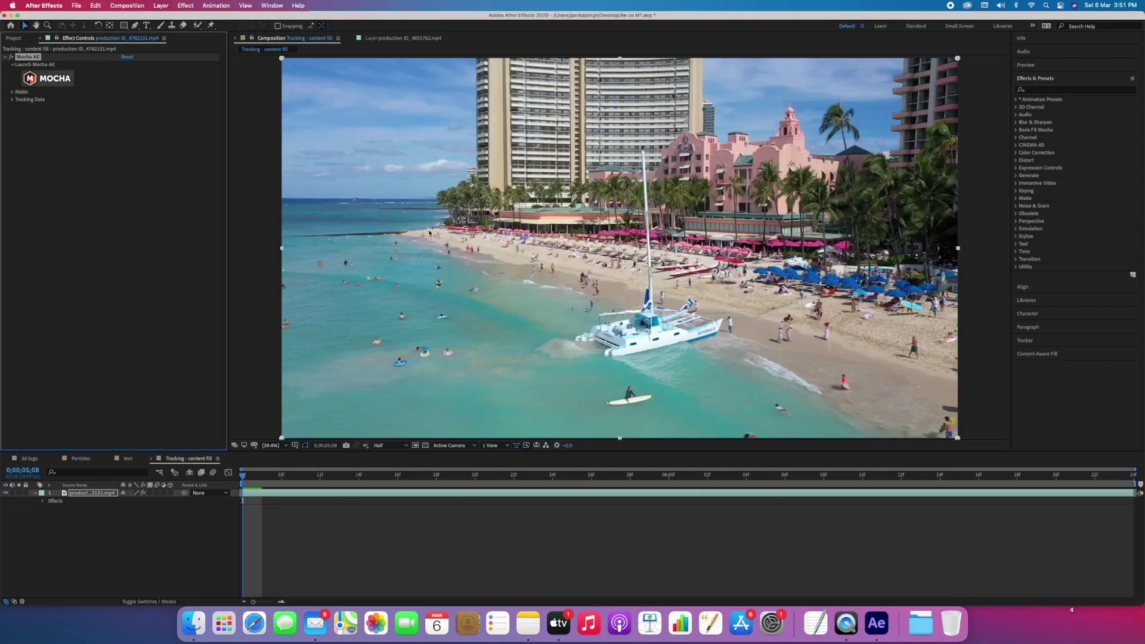
click(12, 92)
click(13, 153)
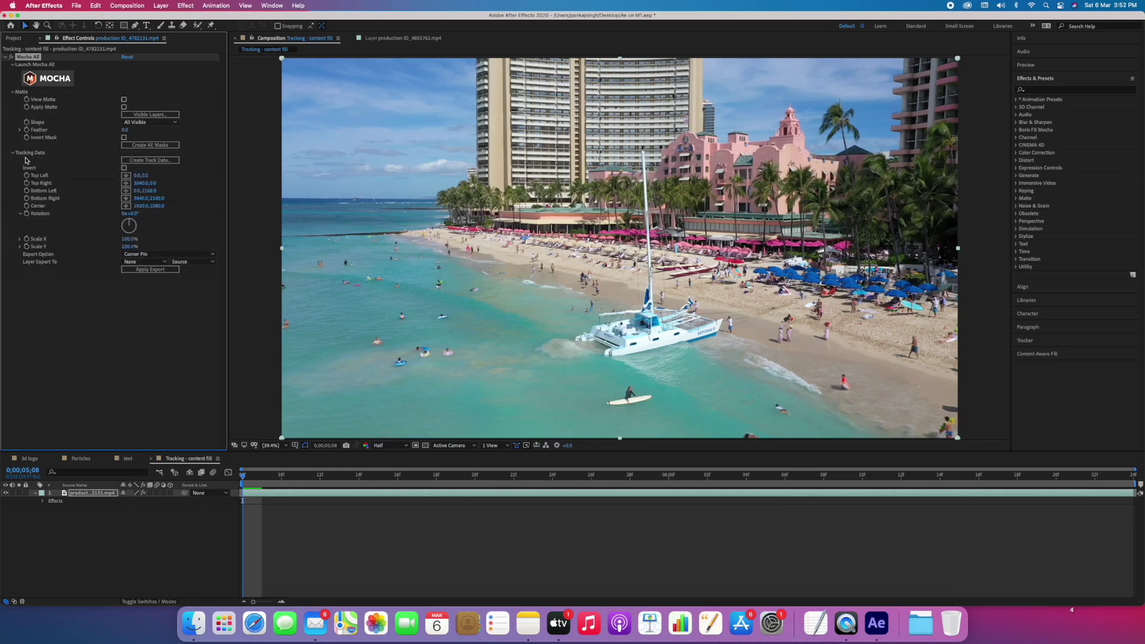
click(152, 161)
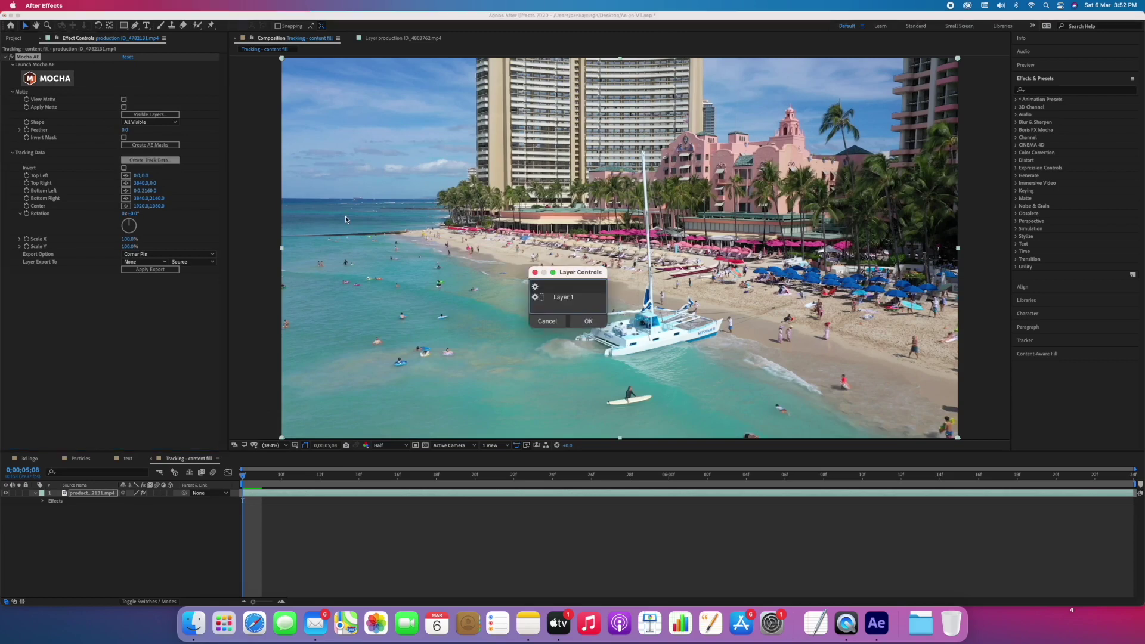
Step: Generate track keyframes from Layer 1, preview the tracking, and show the swimmers' matte in white on black
click(569, 297)
click(592, 324)
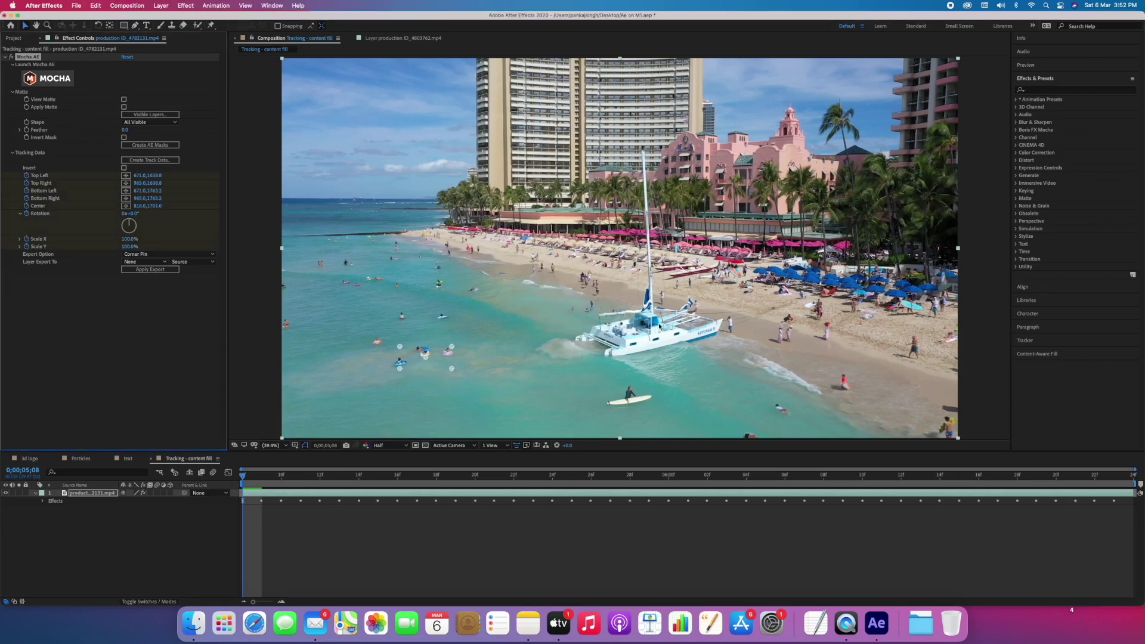
drag(257, 476, 900, 465)
key(space)
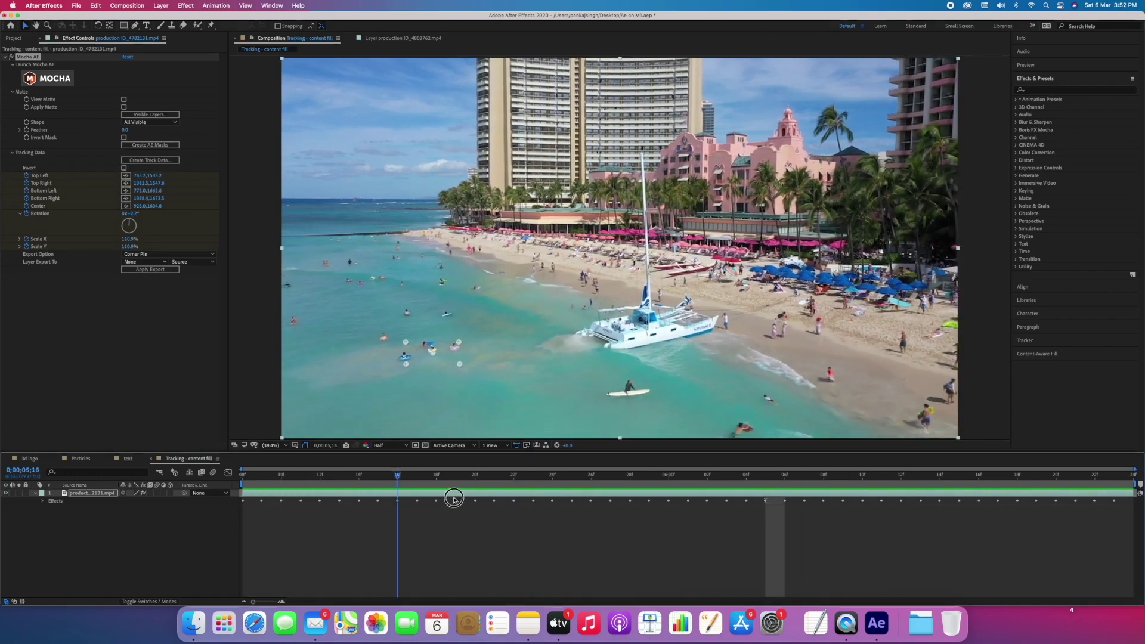
key(space)
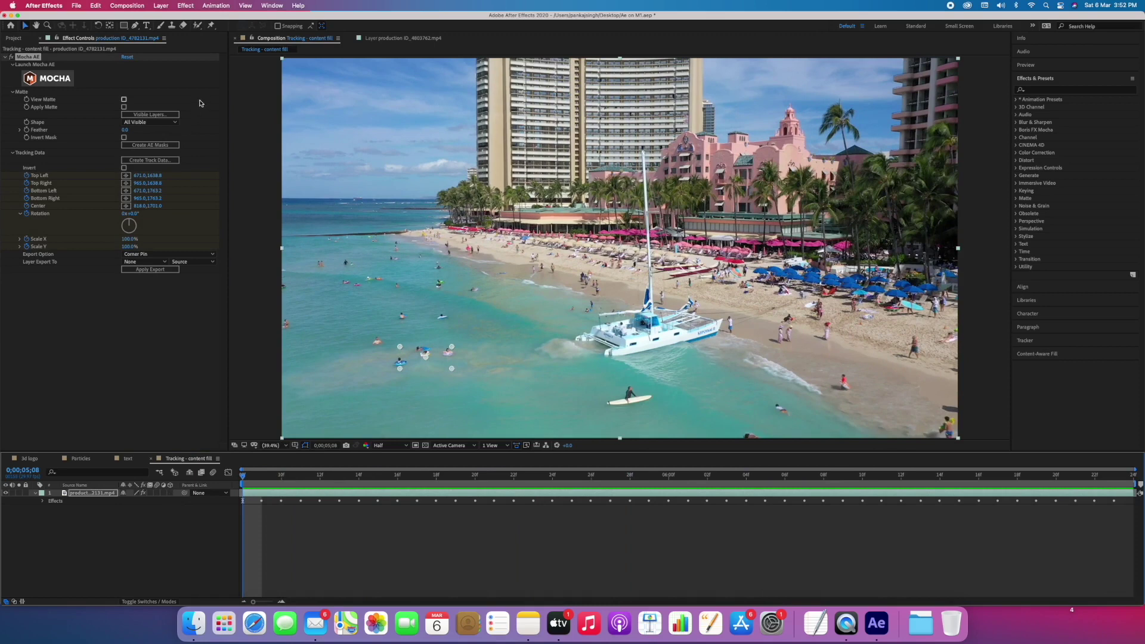
click(124, 99)
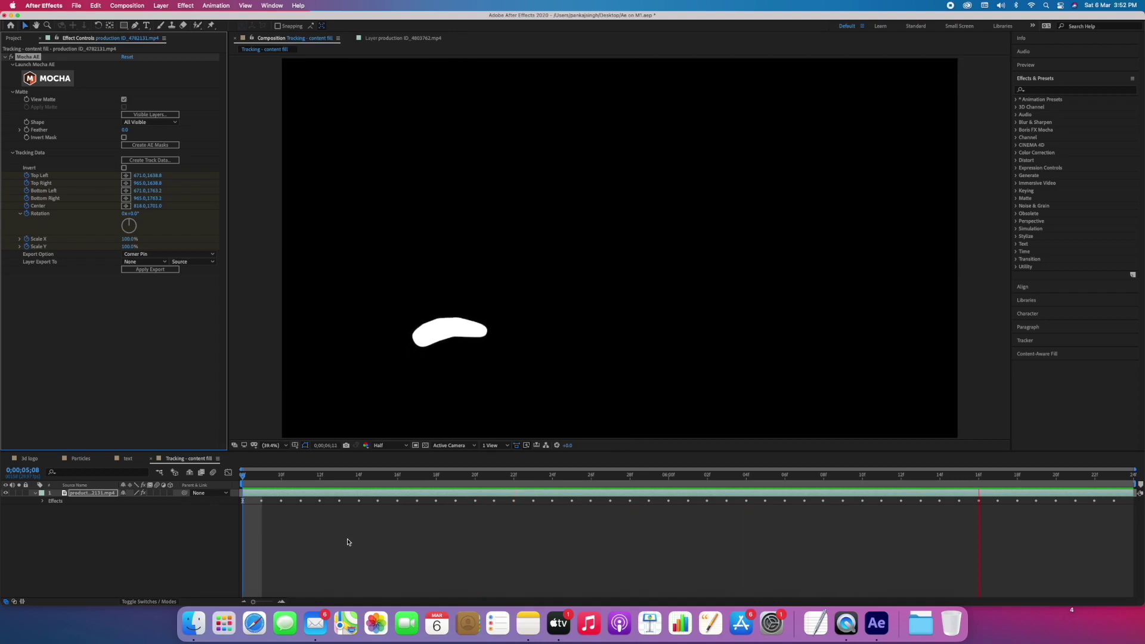
Step: Turn off the matte view and preview the tracked mask moving over the footage
key(super+z)
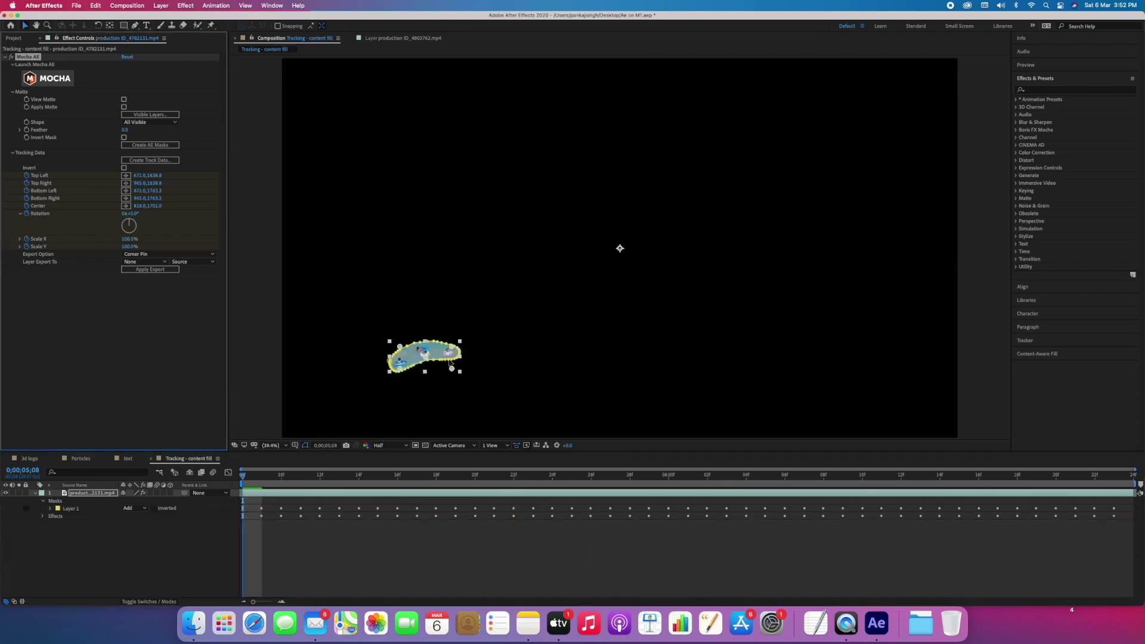
key(space)
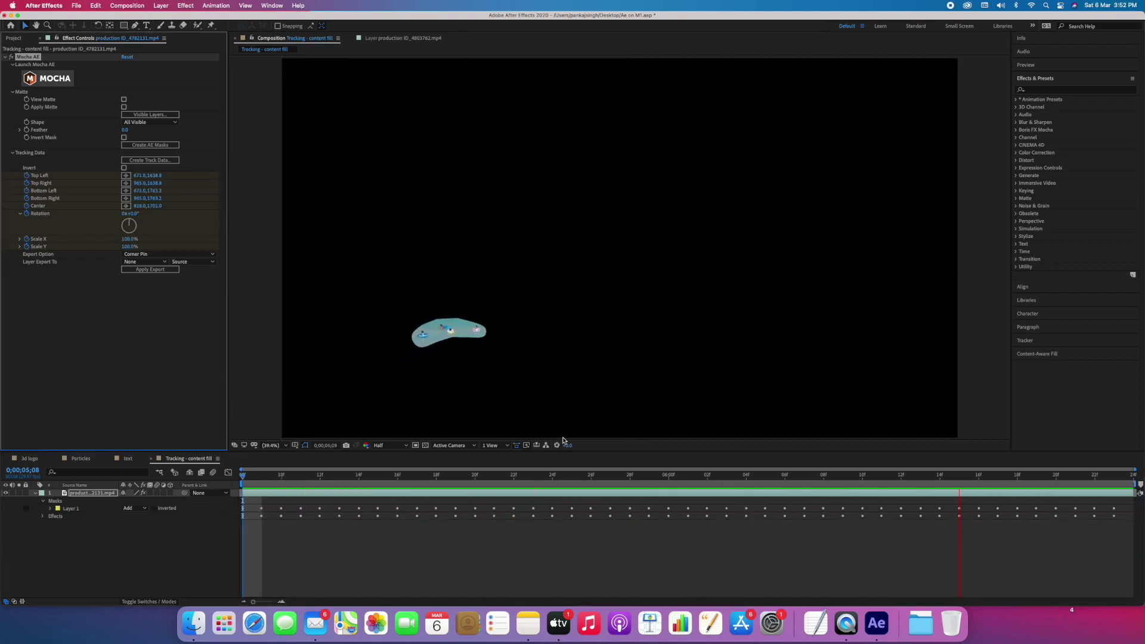
click(377, 481)
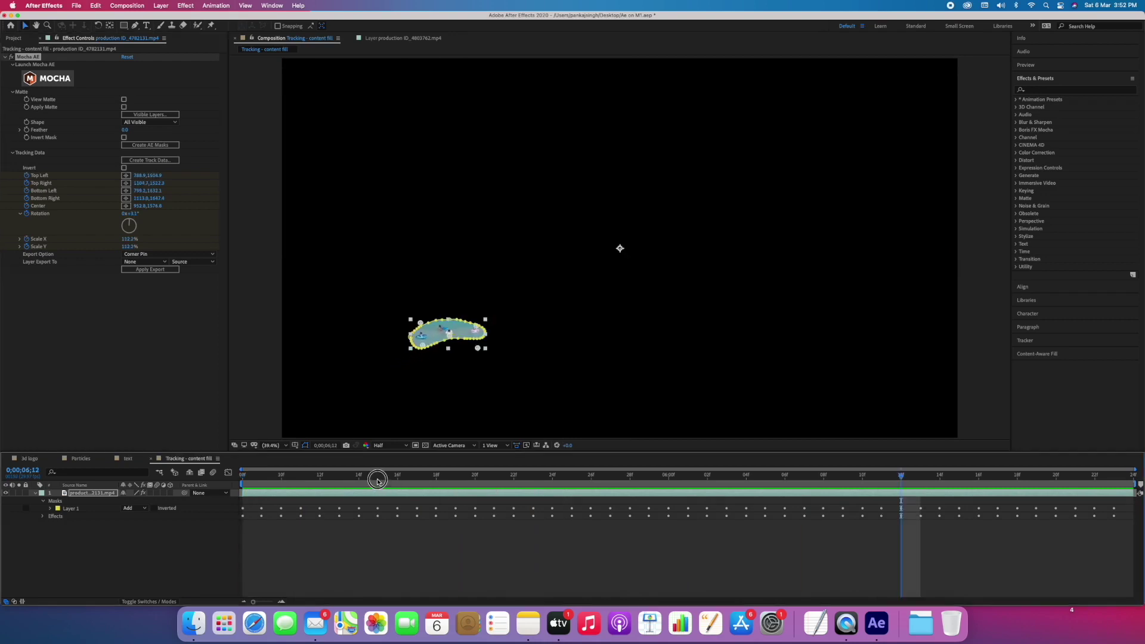
Step: Invert the Layer 1 mask, preview the swimmers blacked out, and generate the Content-Aware Fill layer
click(154, 508)
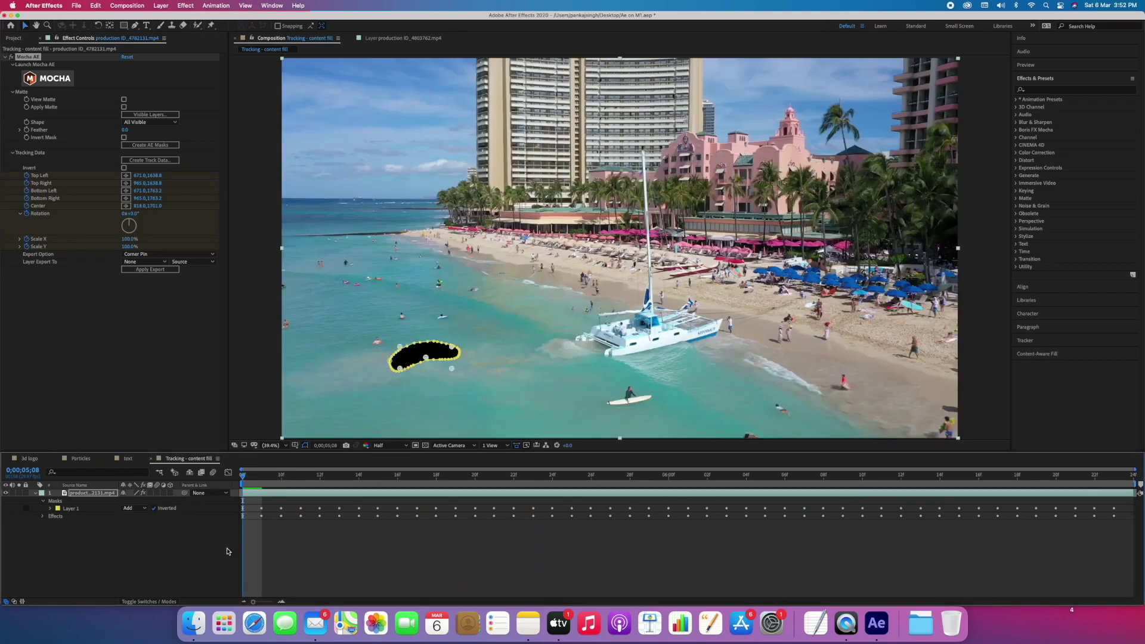
click(309, 568)
key(space)
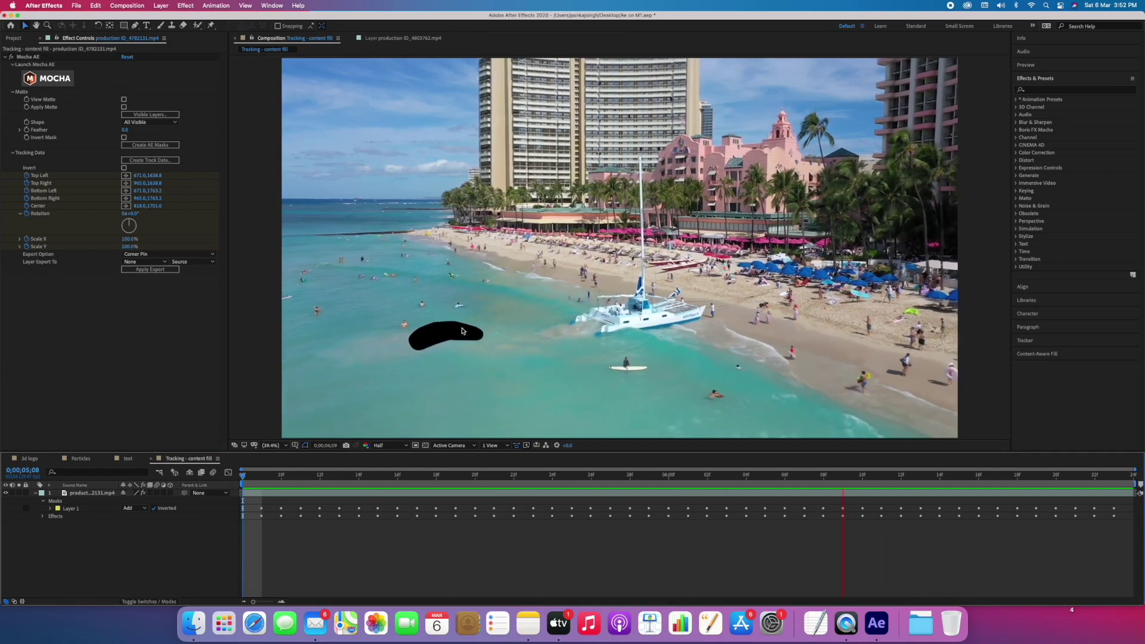
click(229, 473)
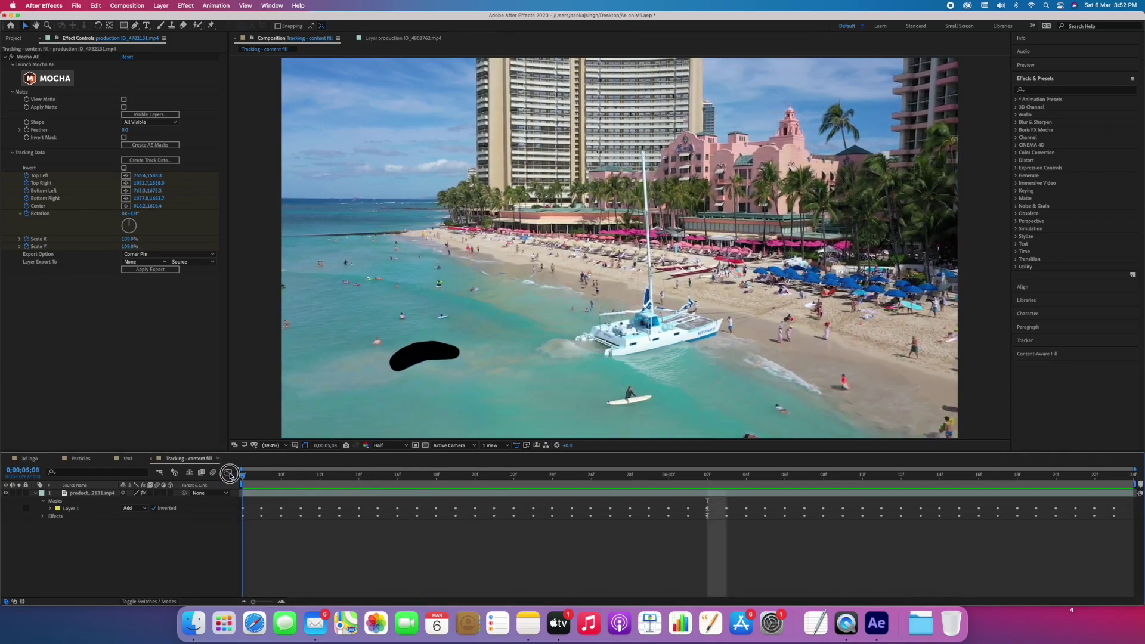
click(98, 494)
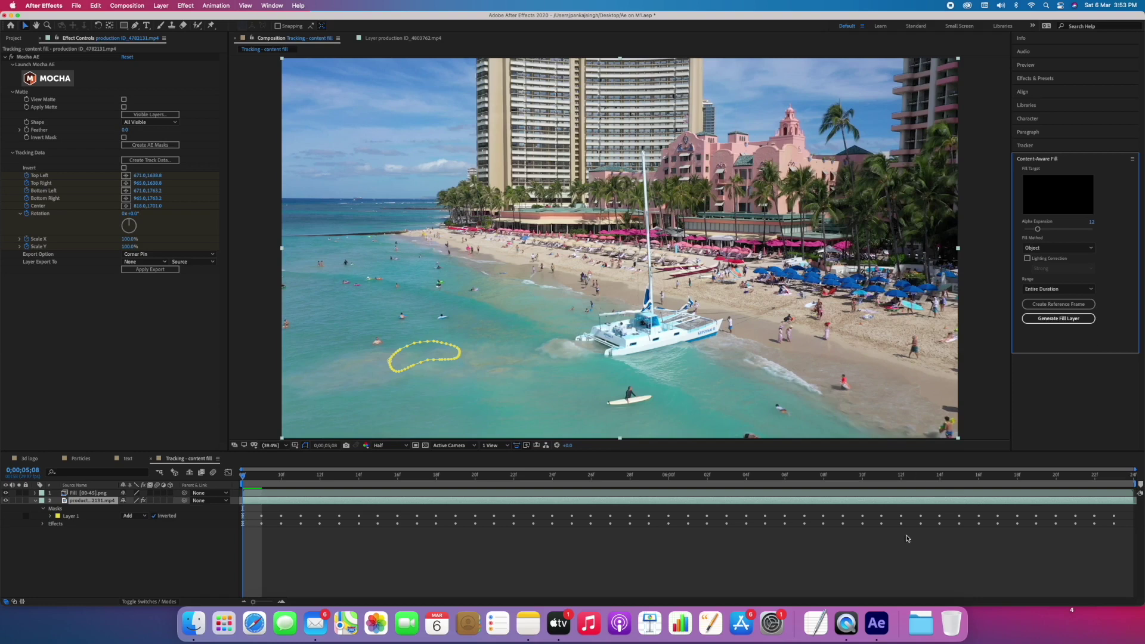
Step: Play back the footage to check the swimmers are replaced by water
click(699, 552)
key(space)
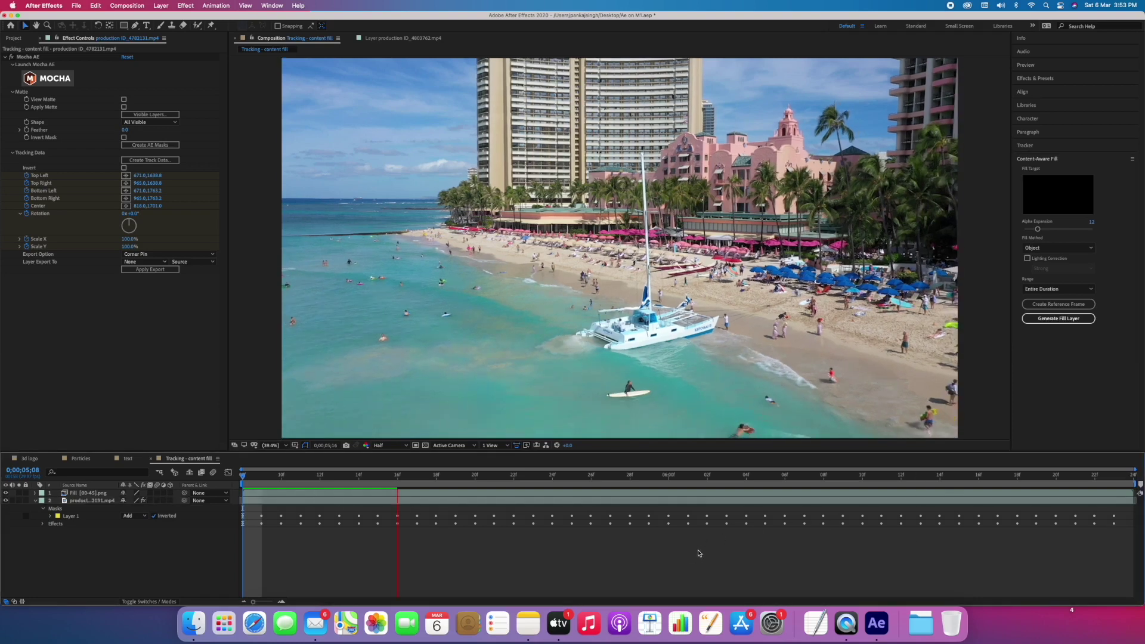